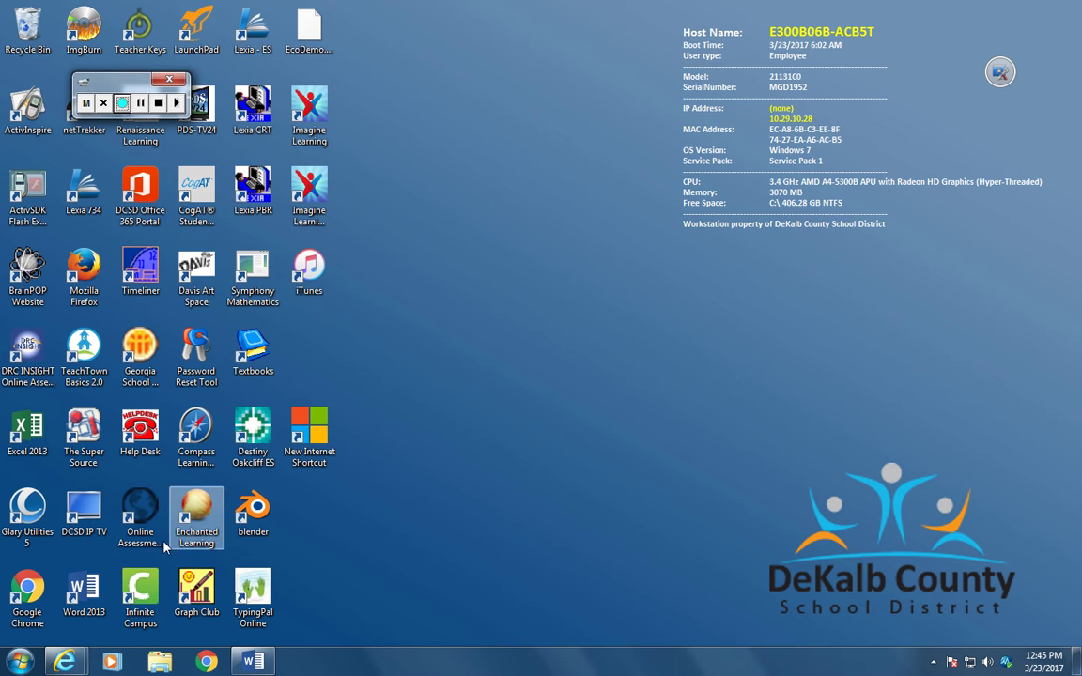
# - From the Start menu's All Programs list, expand the Accessories folder to reveal Paint
pyautogui.click(18, 663)
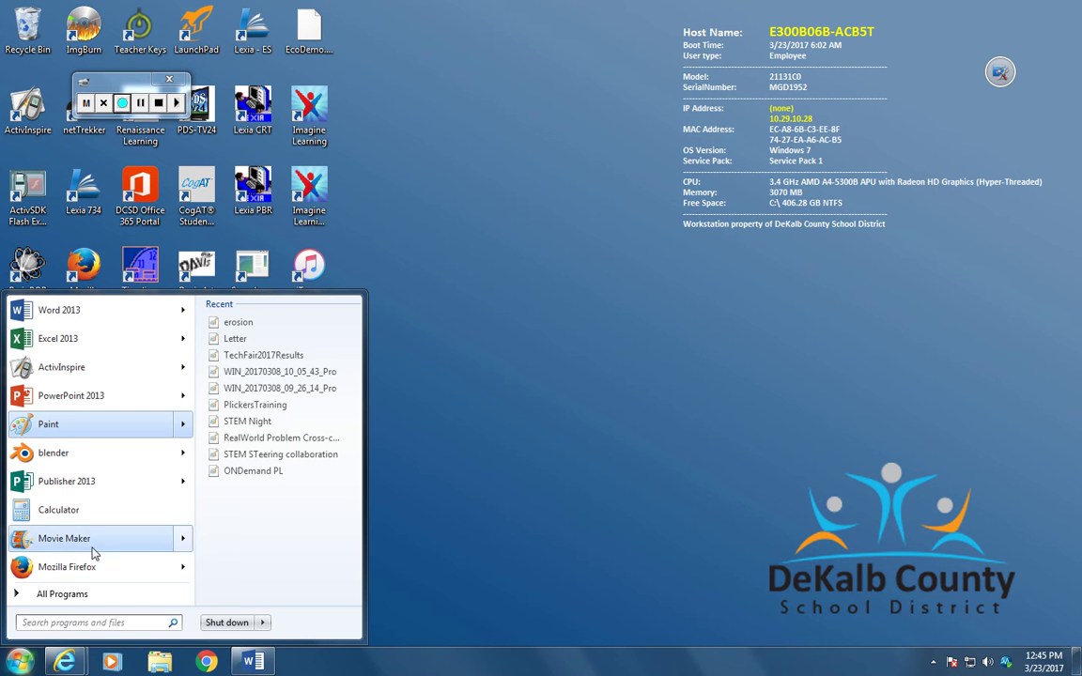
pyautogui.click(79, 595)
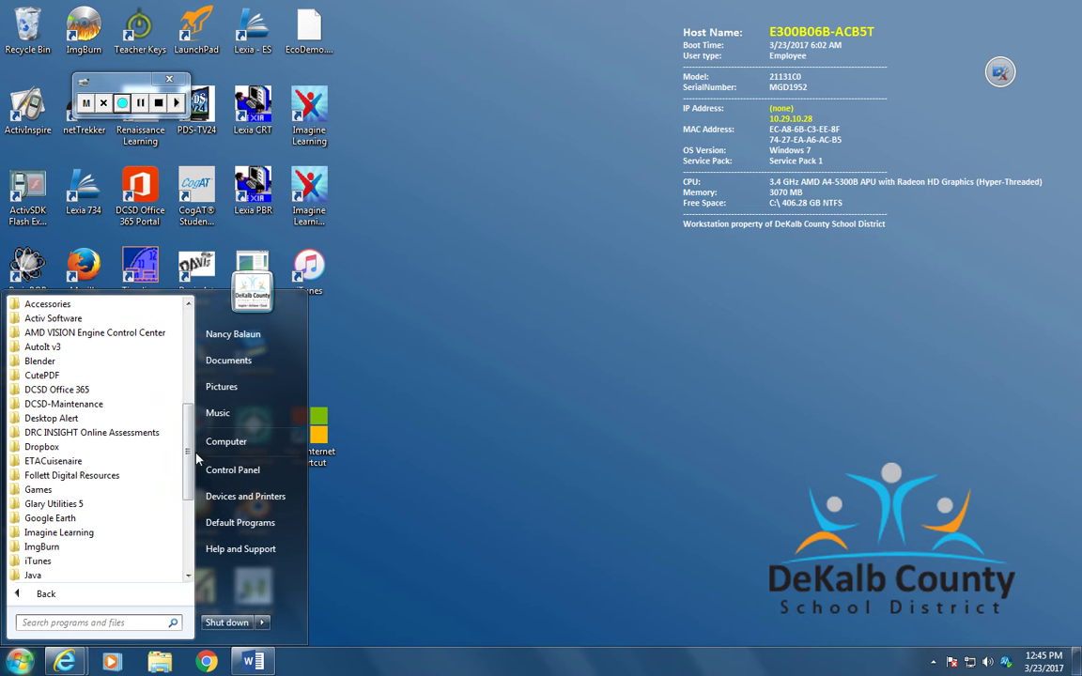
pyautogui.moveTo(187, 452); pyautogui.dragTo(203, 360)
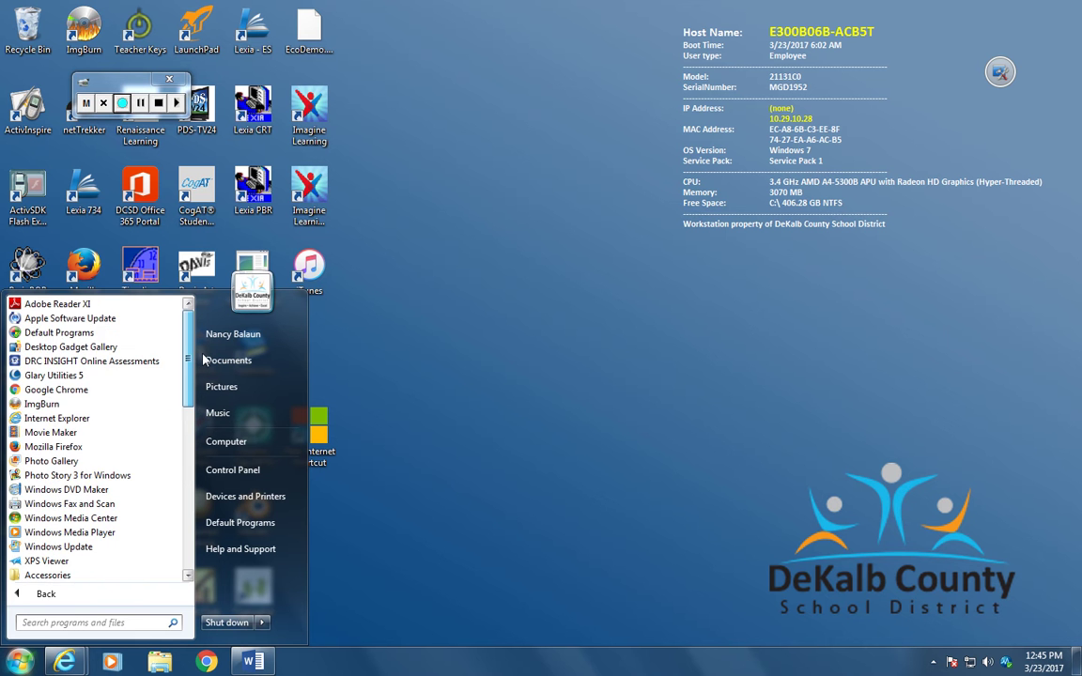
pyautogui.scroll(-4, 203, 362)
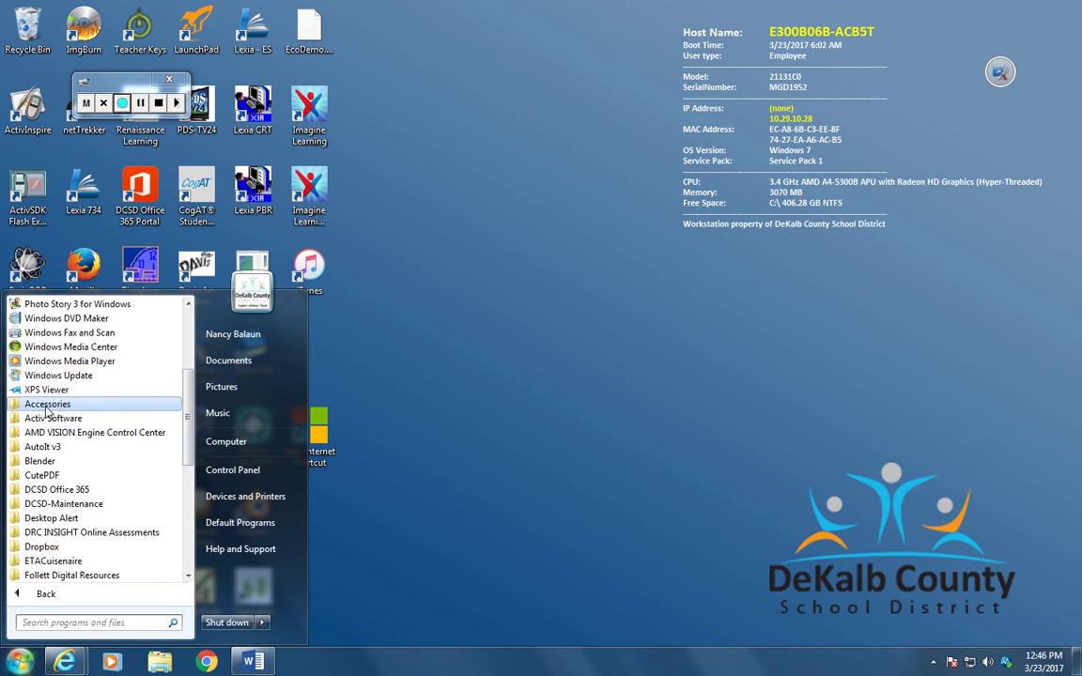
pyautogui.click(47, 402)
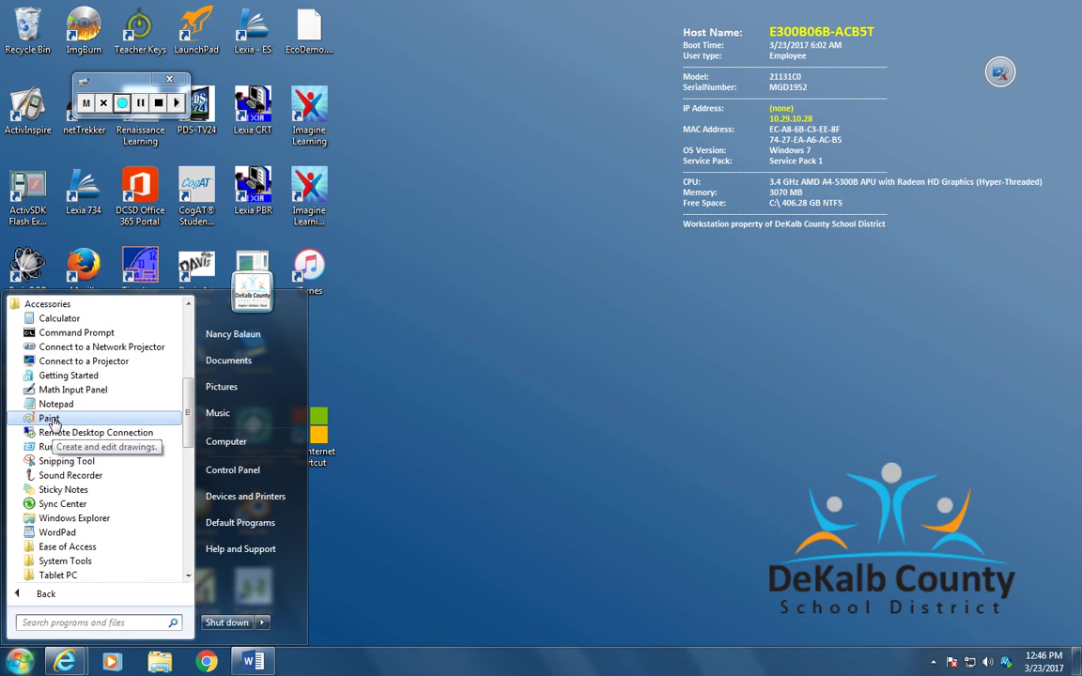
# - Launch Paint and turn off Gridlines on the View tab, then return to Home
pyautogui.click(49, 420)
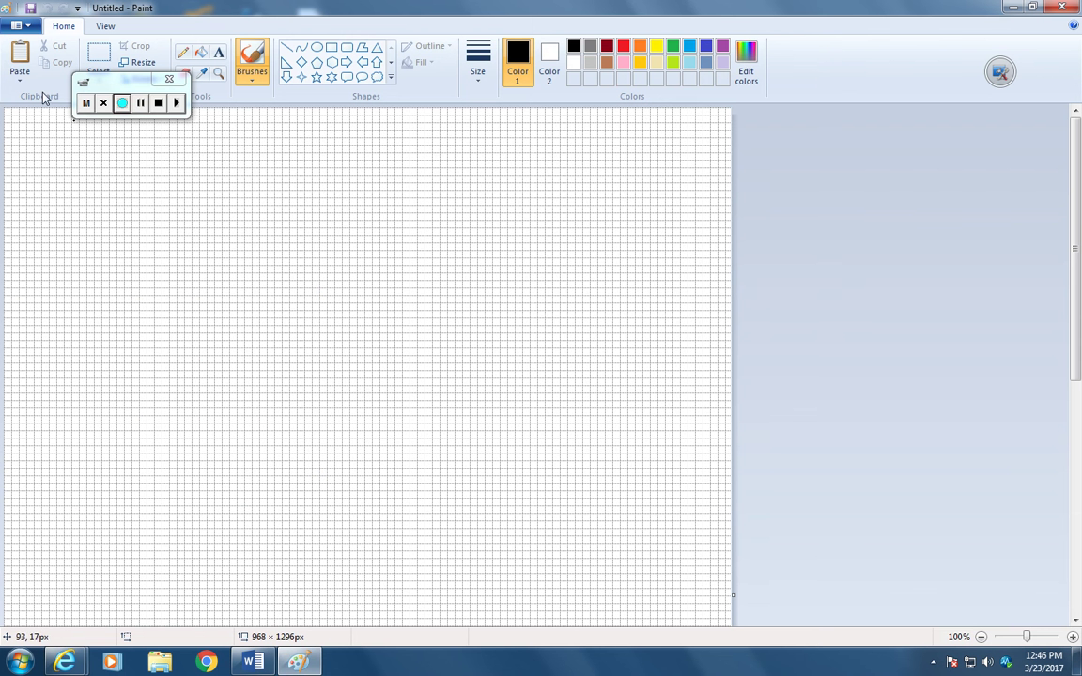
pyautogui.click(105, 26)
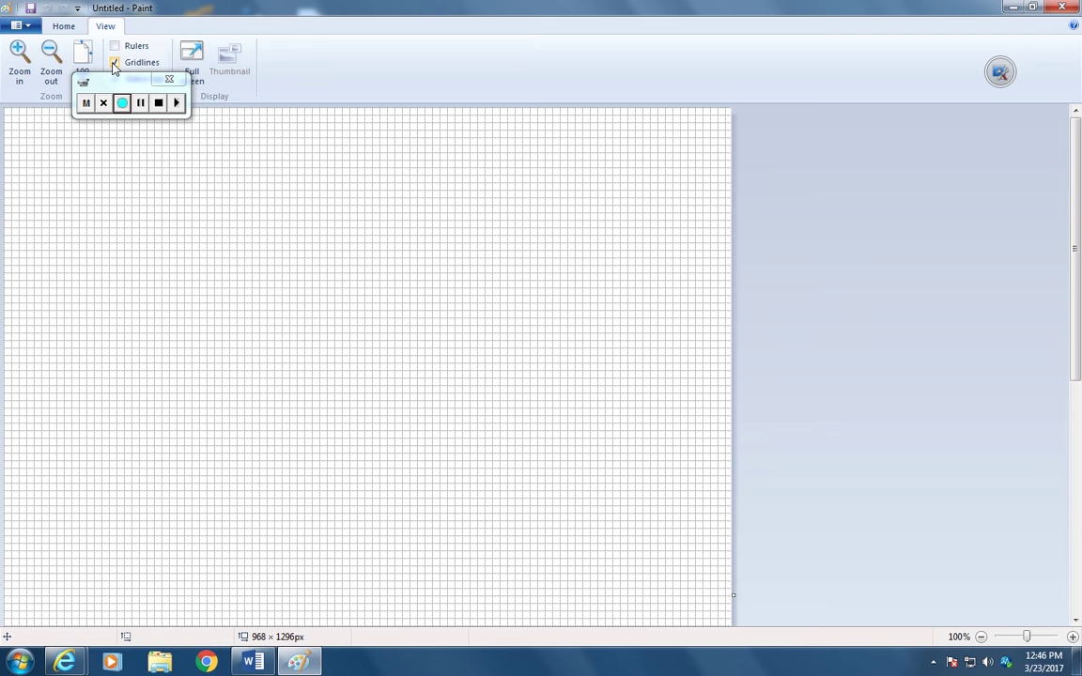
pyautogui.click(113, 62)
pyautogui.moveTo(117, 80); pyautogui.dragTo(871, 55)
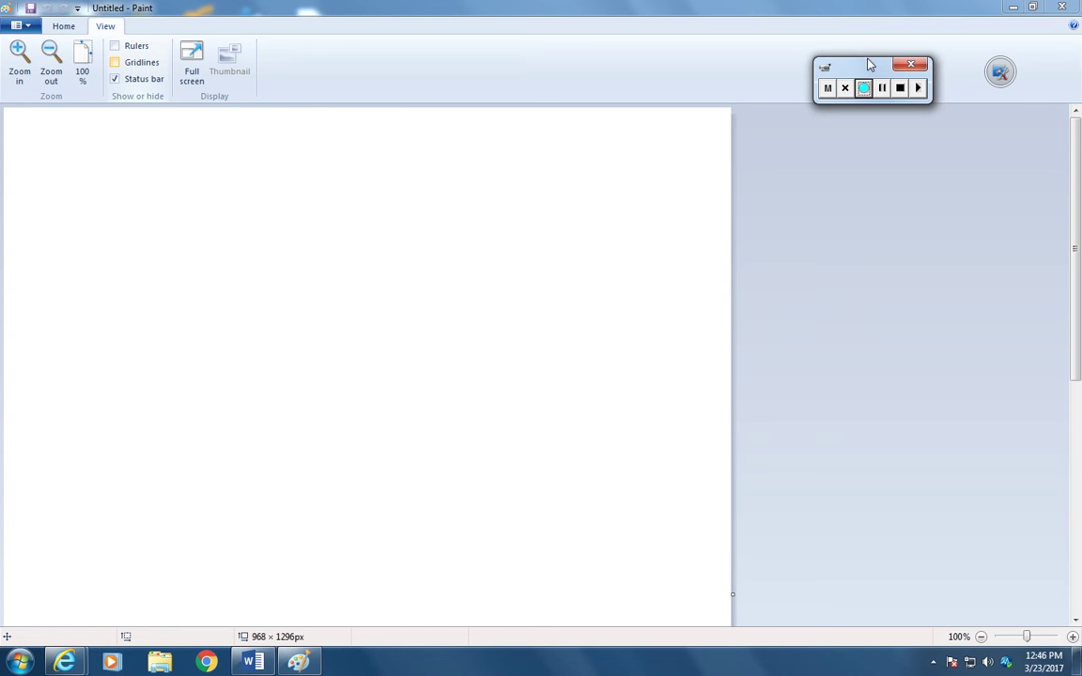
pyautogui.click(52, 29)
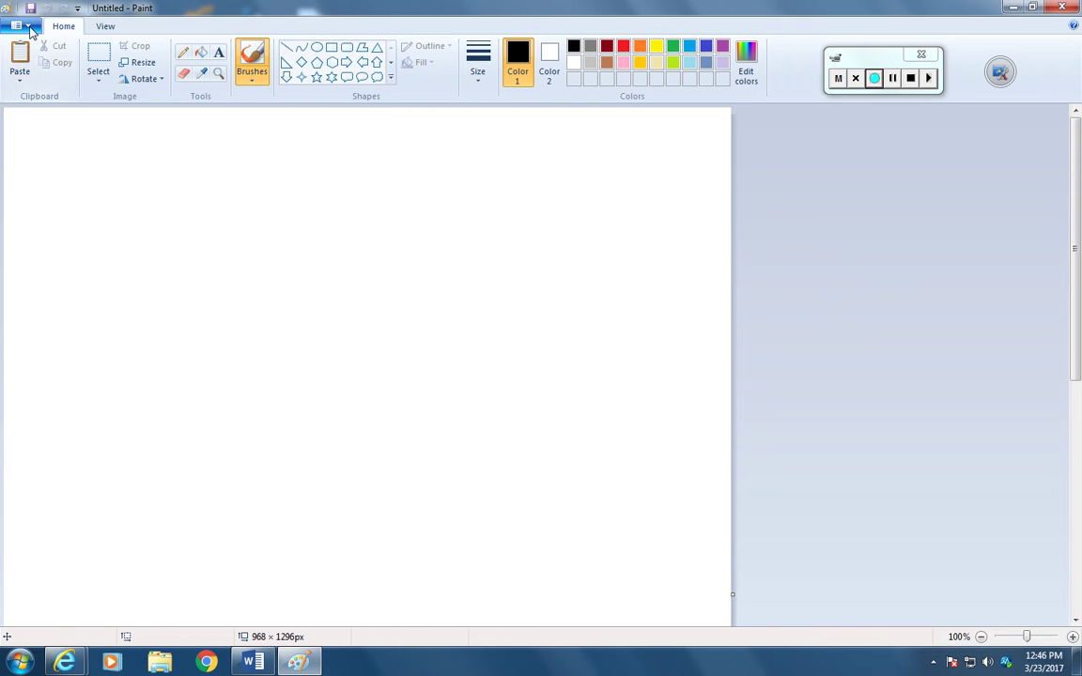
# - Open the erosion photo from Pictures > STEMPics > erosion
pyautogui.click(29, 27)
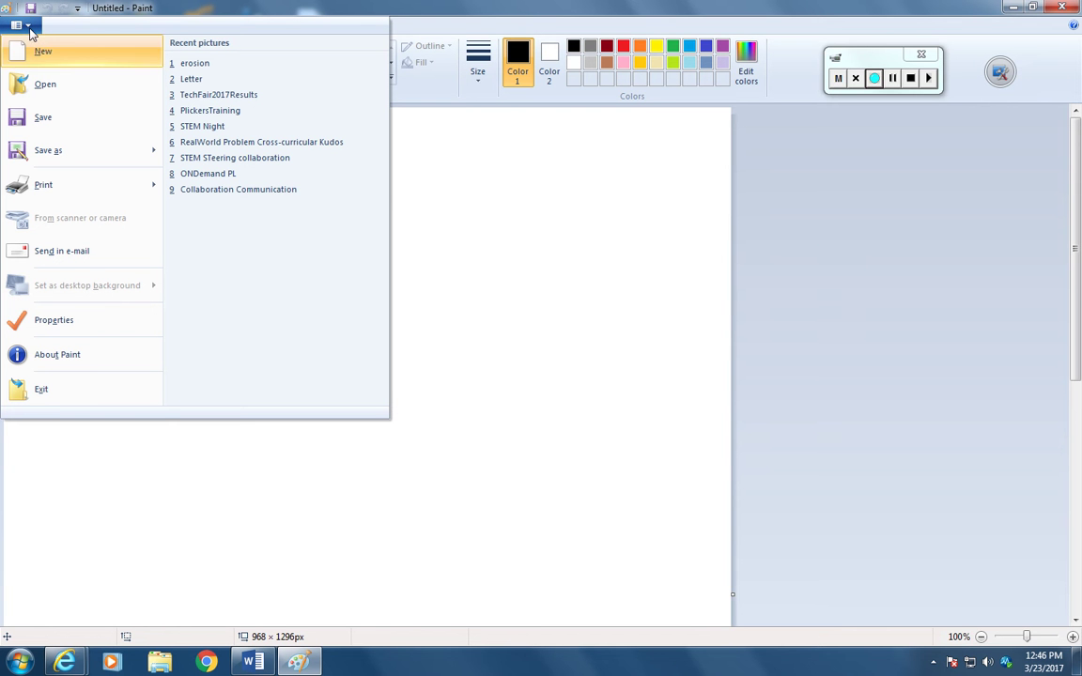
pyautogui.click(44, 87)
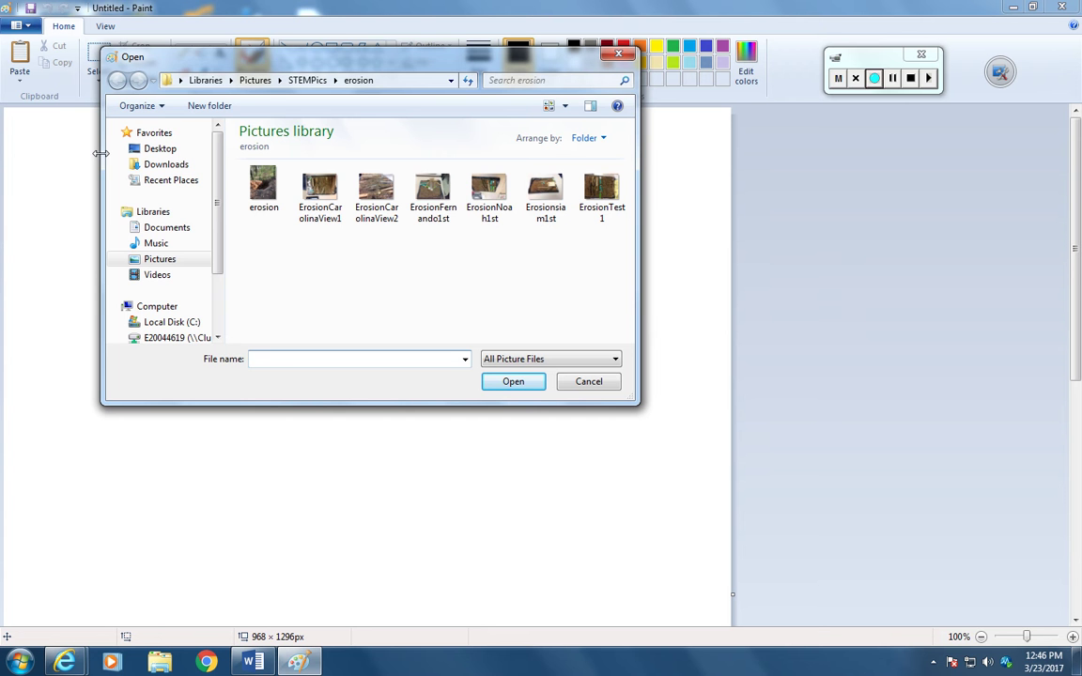
pyautogui.click(255, 82)
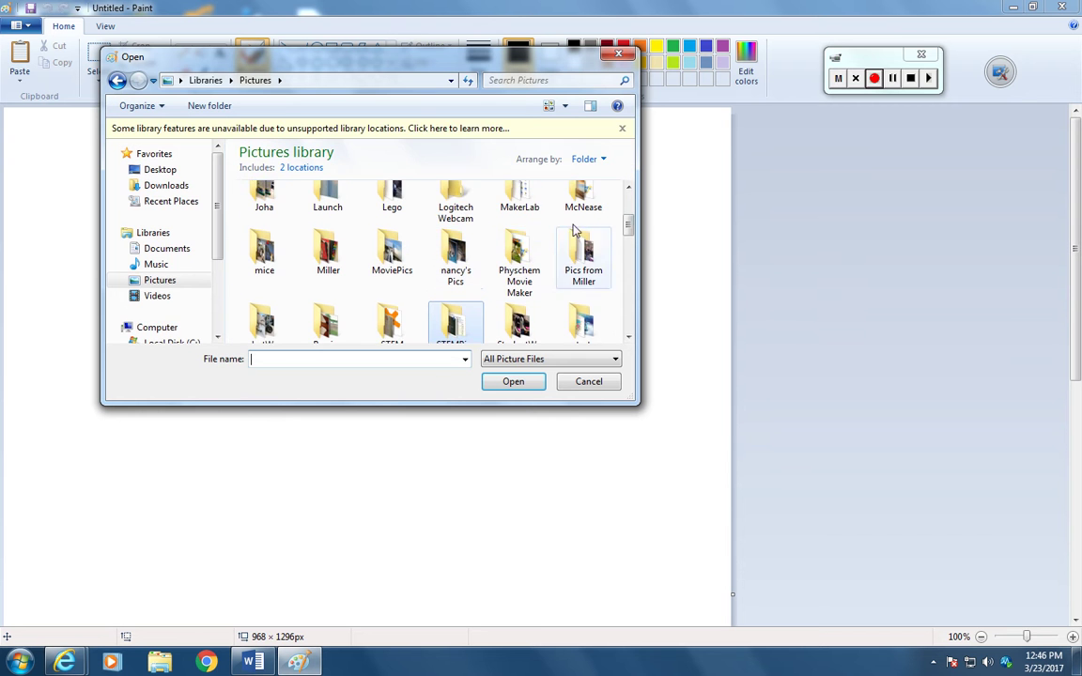
pyautogui.scroll(-1, 628, 232)
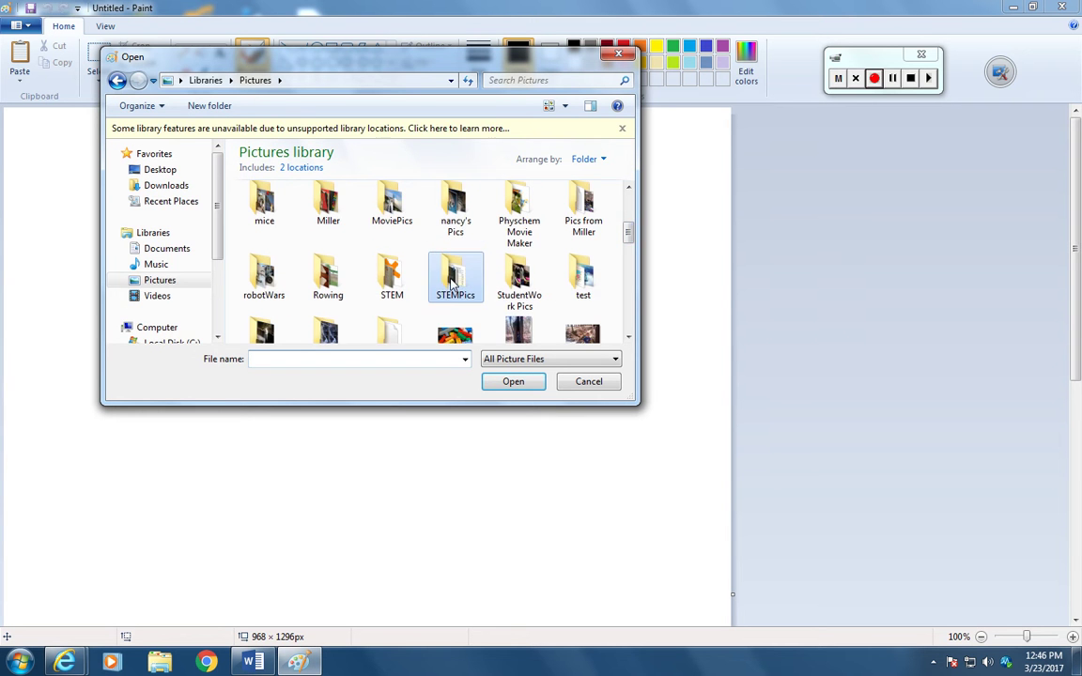
pyautogui.doubleClick(454, 315)
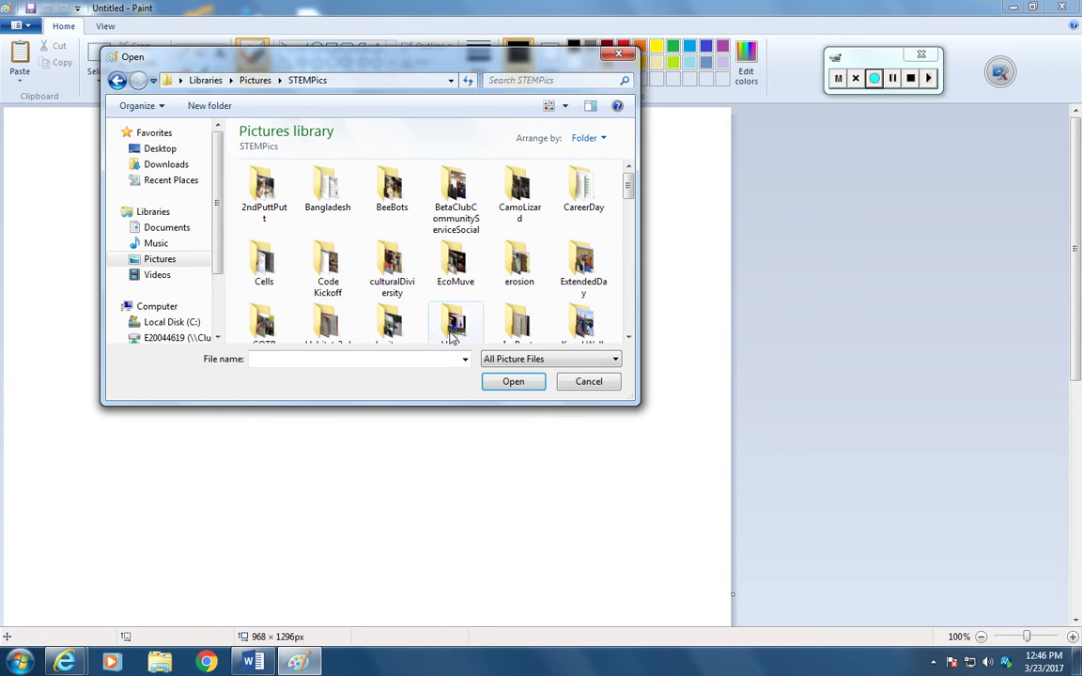
pyautogui.doubleClick(523, 272)
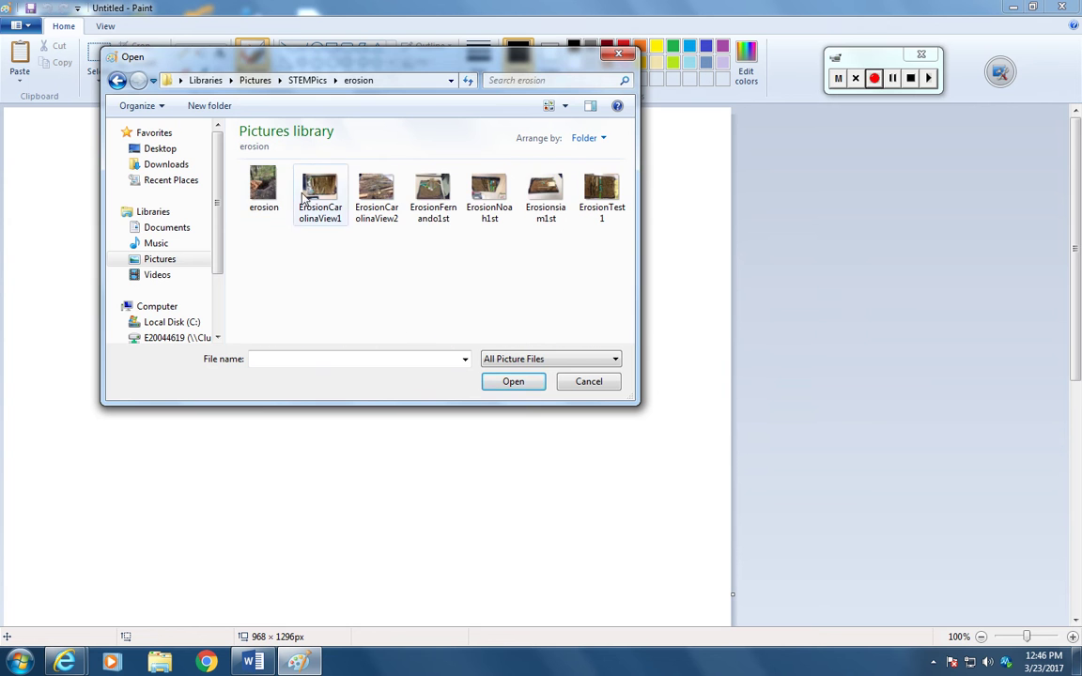
pyautogui.doubleClick(264, 184)
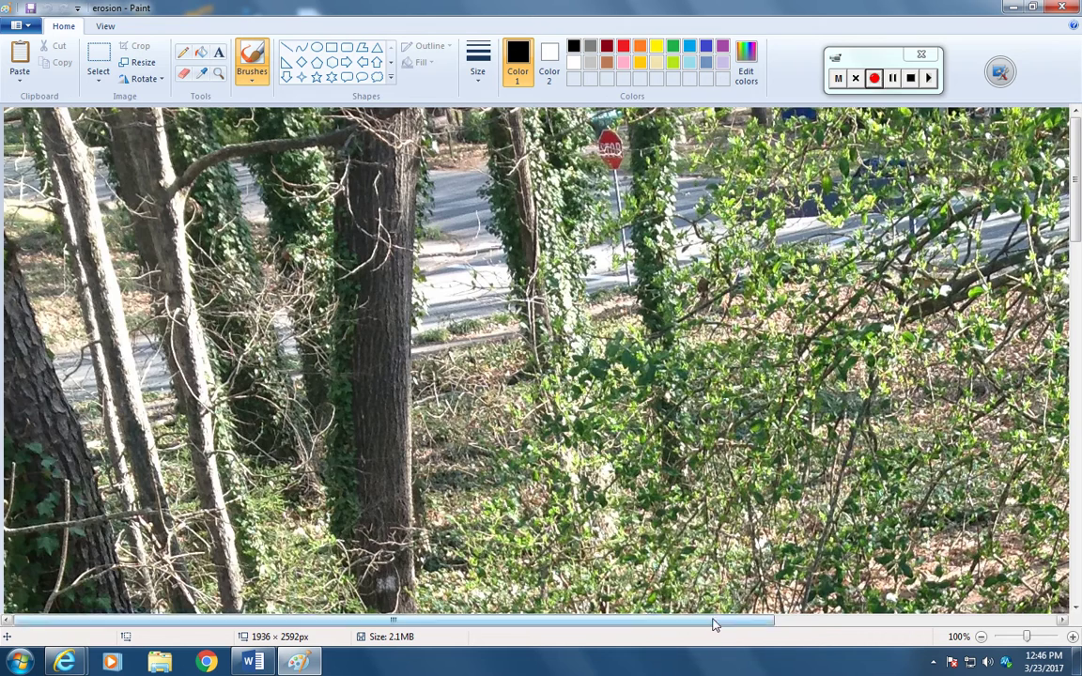
# - Resize the photo to 60% with aspect ratio kept, making it 1162 × 1556 px
pyautogui.moveTo(714, 622); pyautogui.dragTo(1080, 578)
pyautogui.moveTo(1078, 220); pyautogui.dragTo(1079, 188)
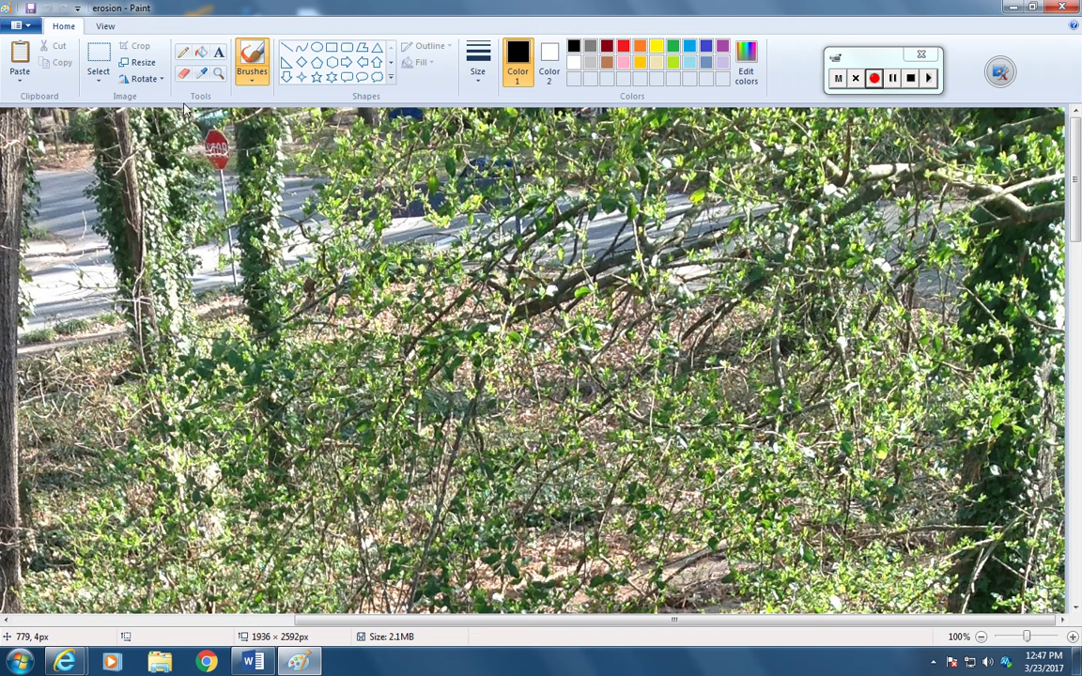
pyautogui.click(145, 66)
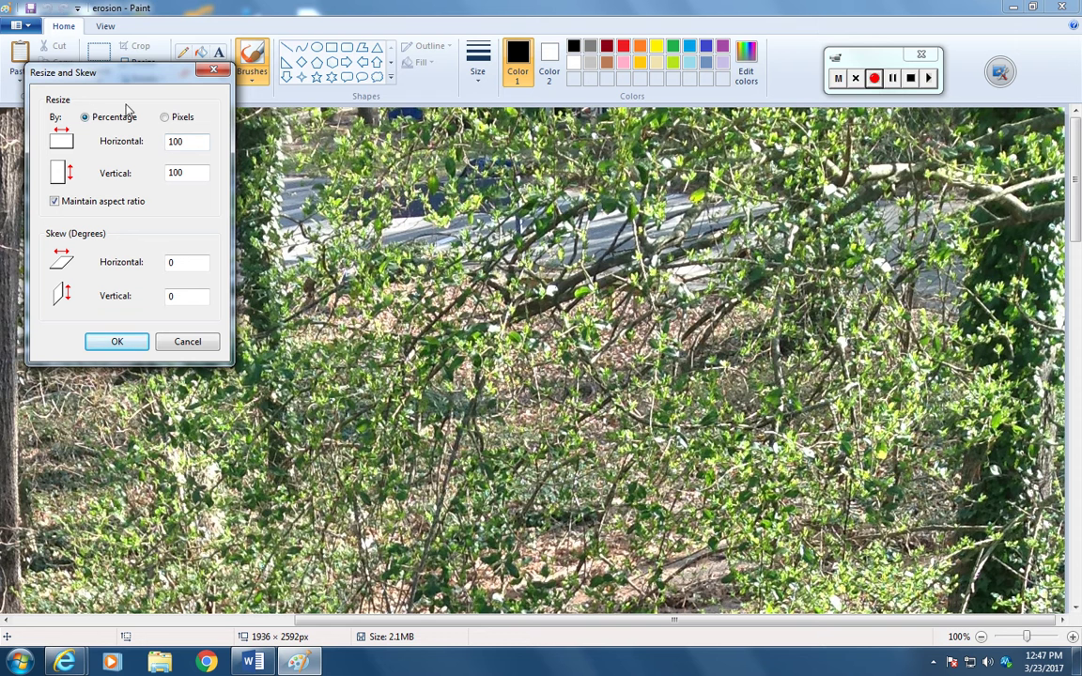
pyautogui.doubleClick(190, 142)
pyautogui.write('60')
pyautogui.click(115, 341)
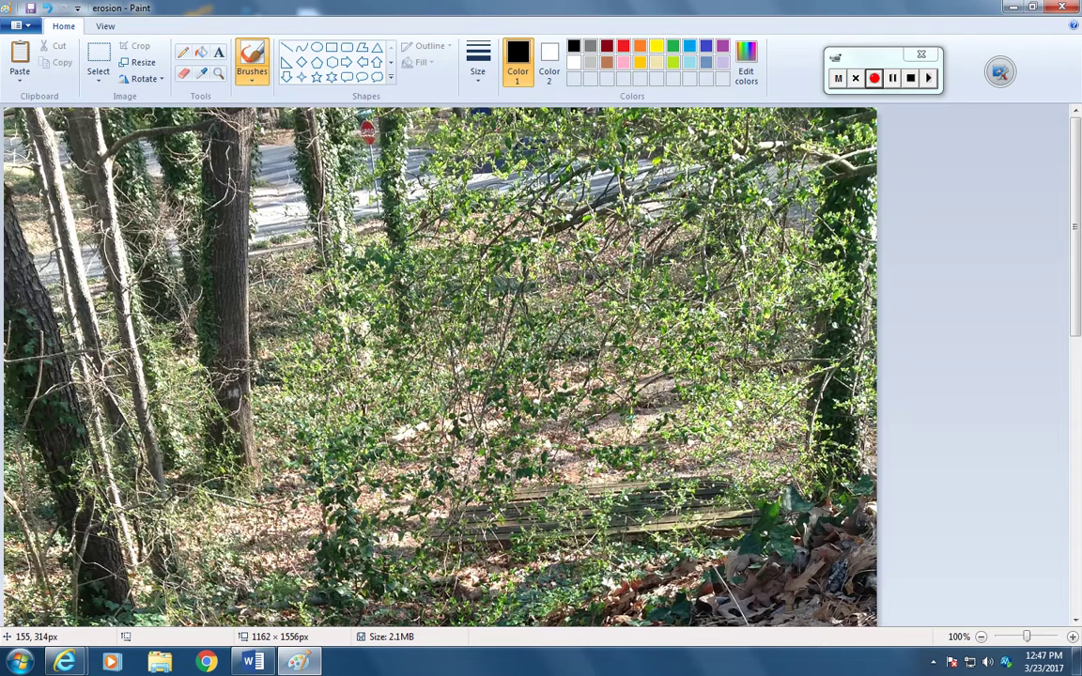
pyautogui.moveTo(1077, 230); pyautogui.dragTo(1068, 317)
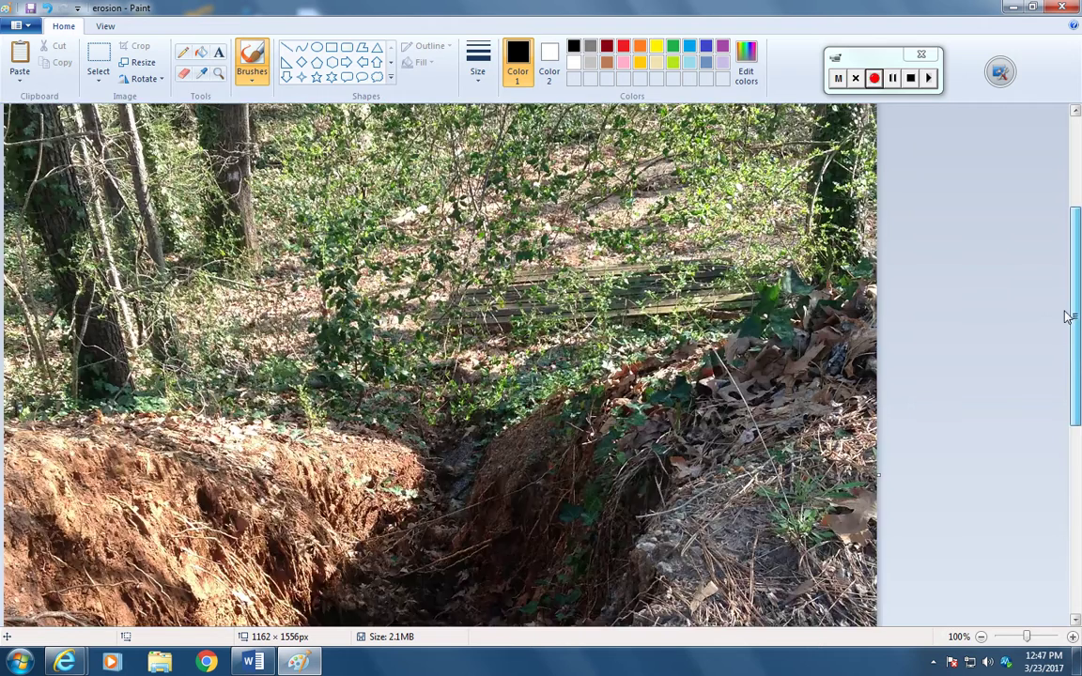
pyautogui.scroll(3, 1069, 317)
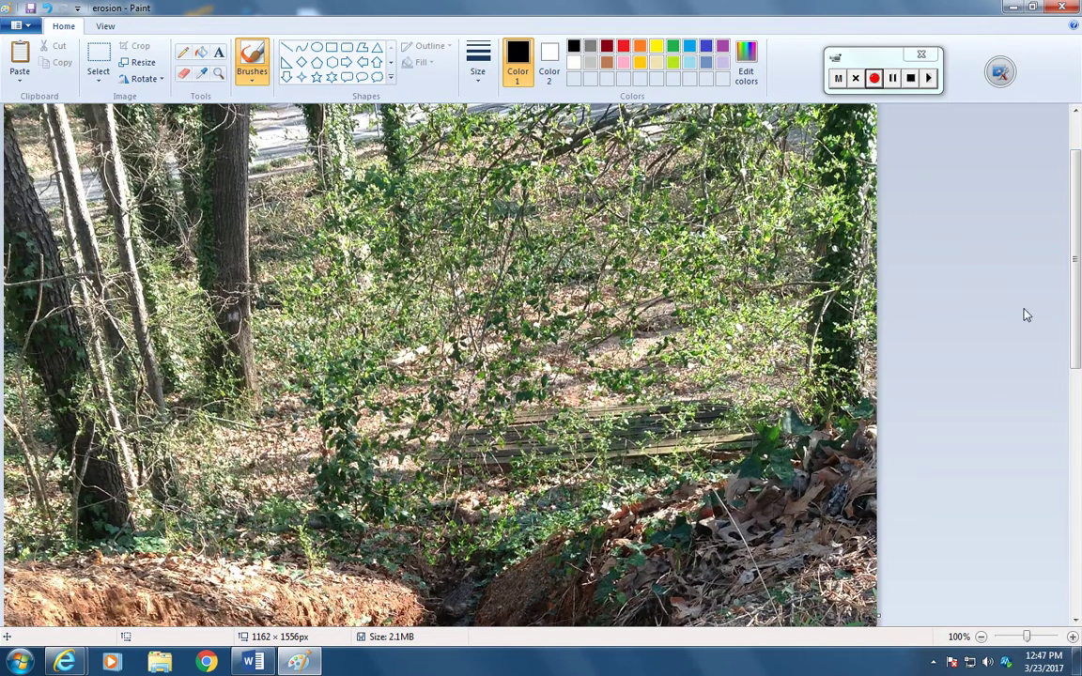
pyautogui.moveTo(1081, 320); pyautogui.dragTo(1080, 449)
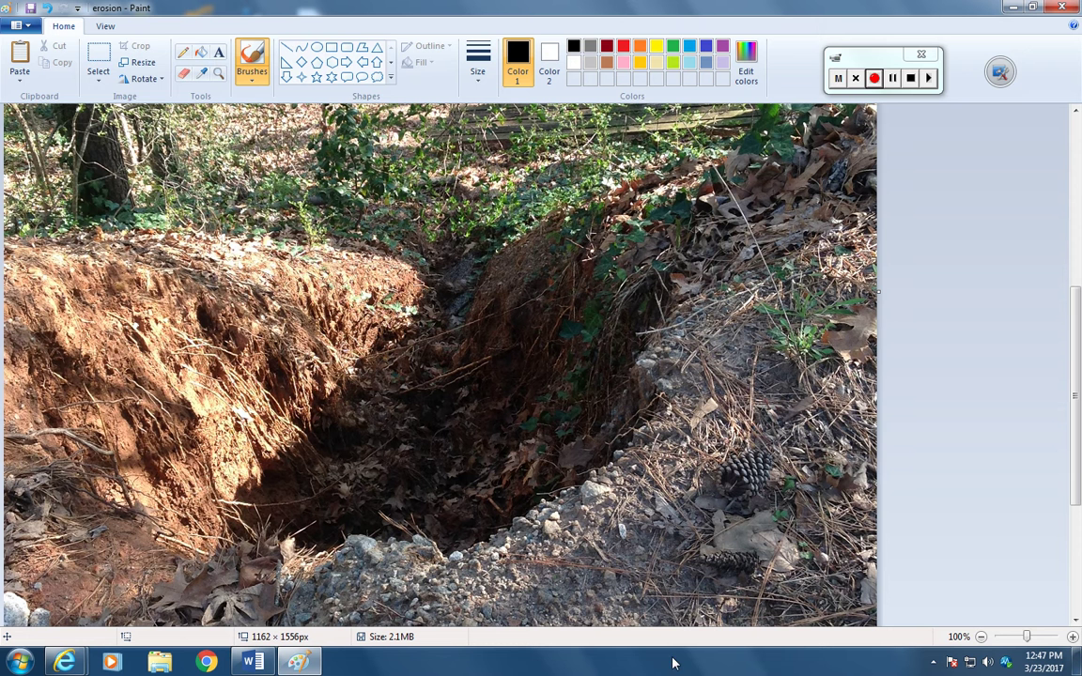
# - Select a 1148 × 689 px rectangle around the gully from the top-left and cut it
pyautogui.click(97, 58)
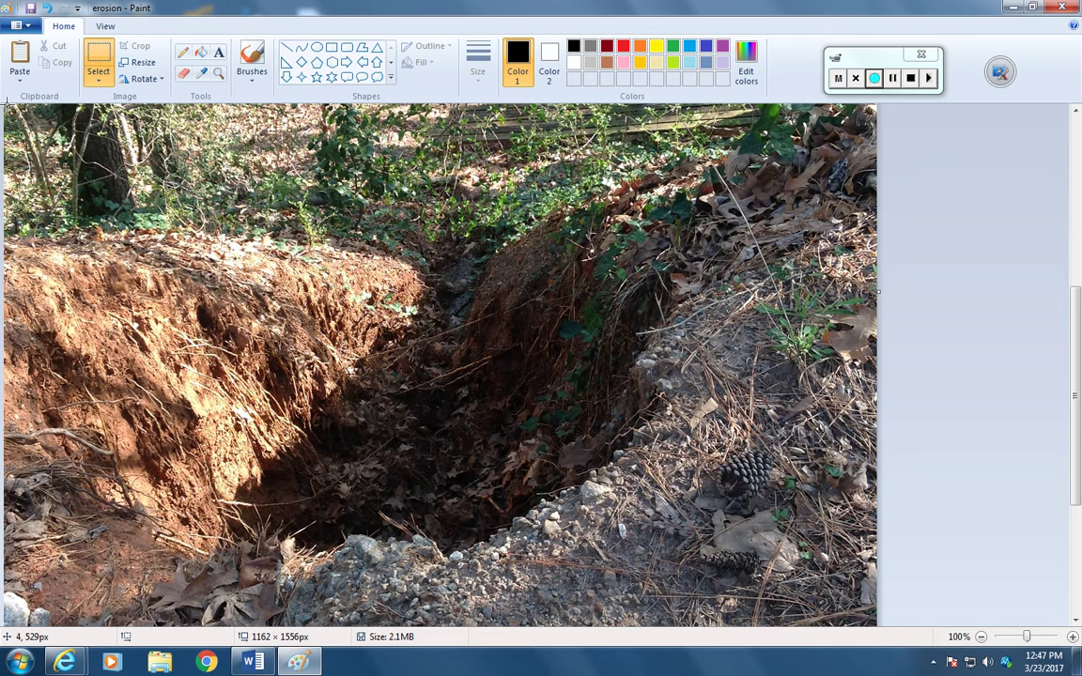
pyautogui.moveTo(7, 108); pyautogui.dragTo(868, 621)
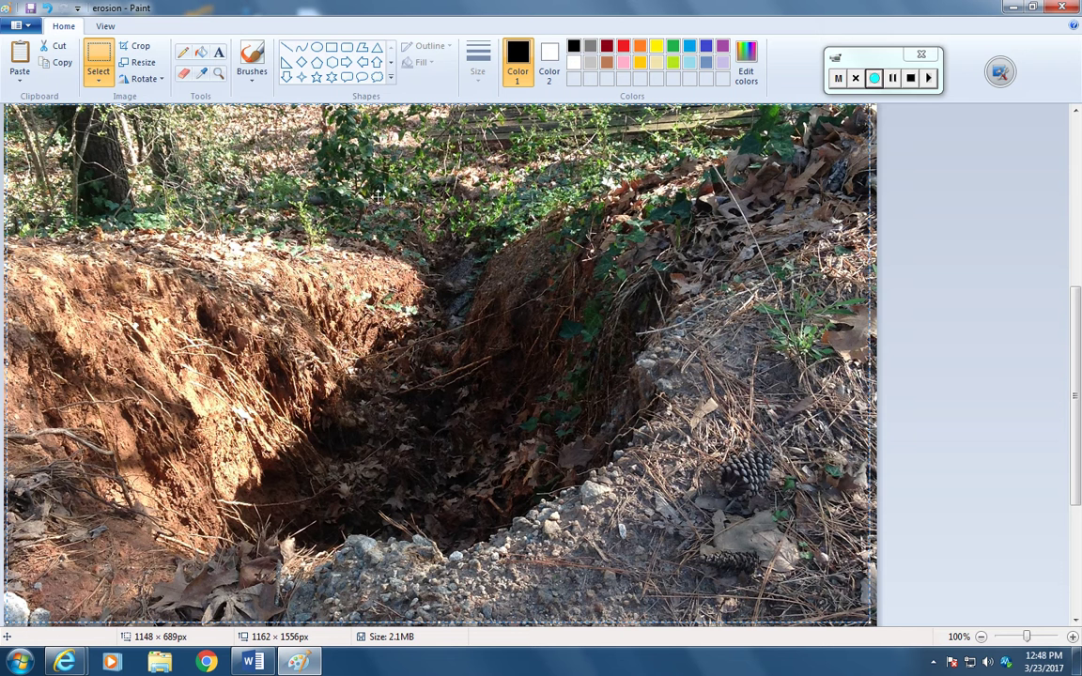
pyautogui.click(54, 49)
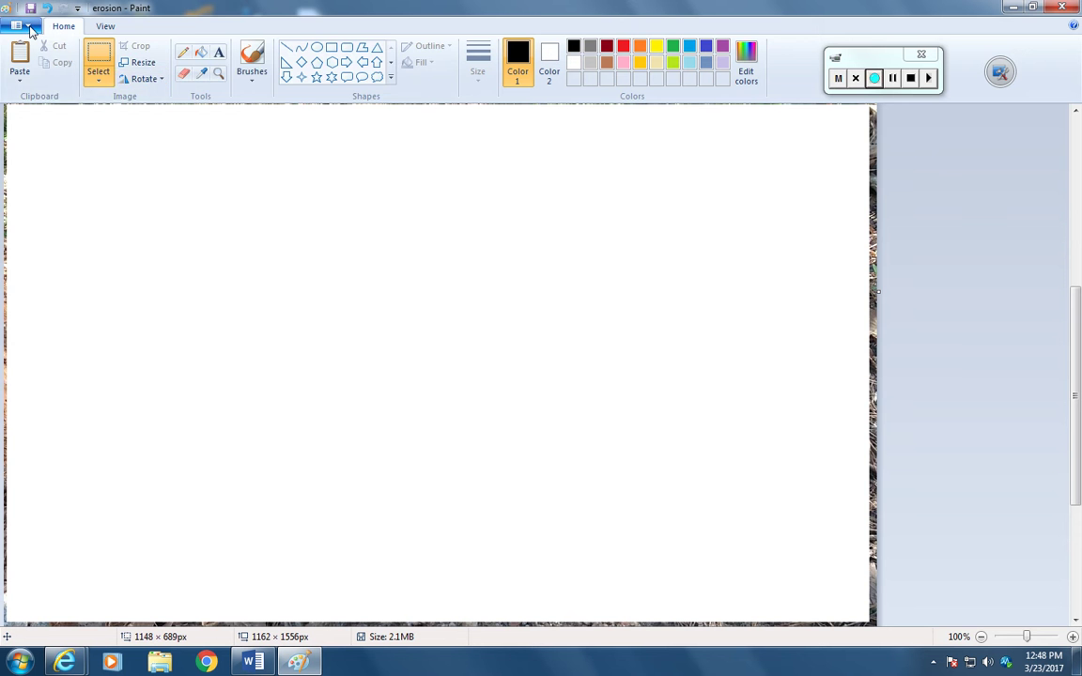
pyautogui.click(22, 26)
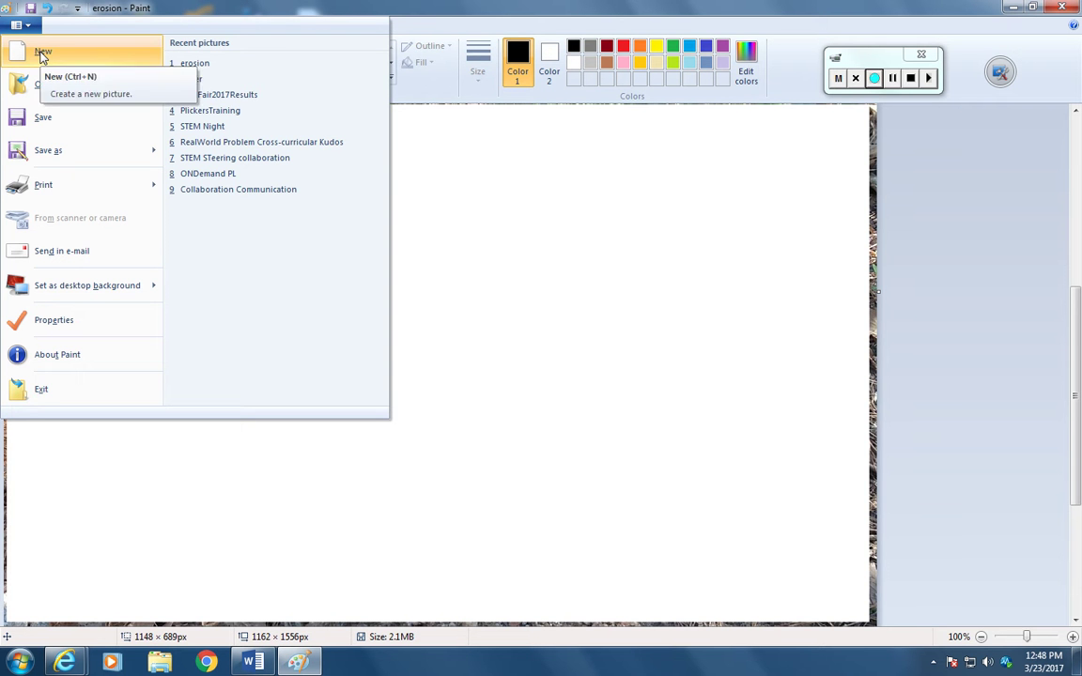
# - Start a new picture without saving the erosion file and paste in the gully section
pyautogui.click(42, 54)
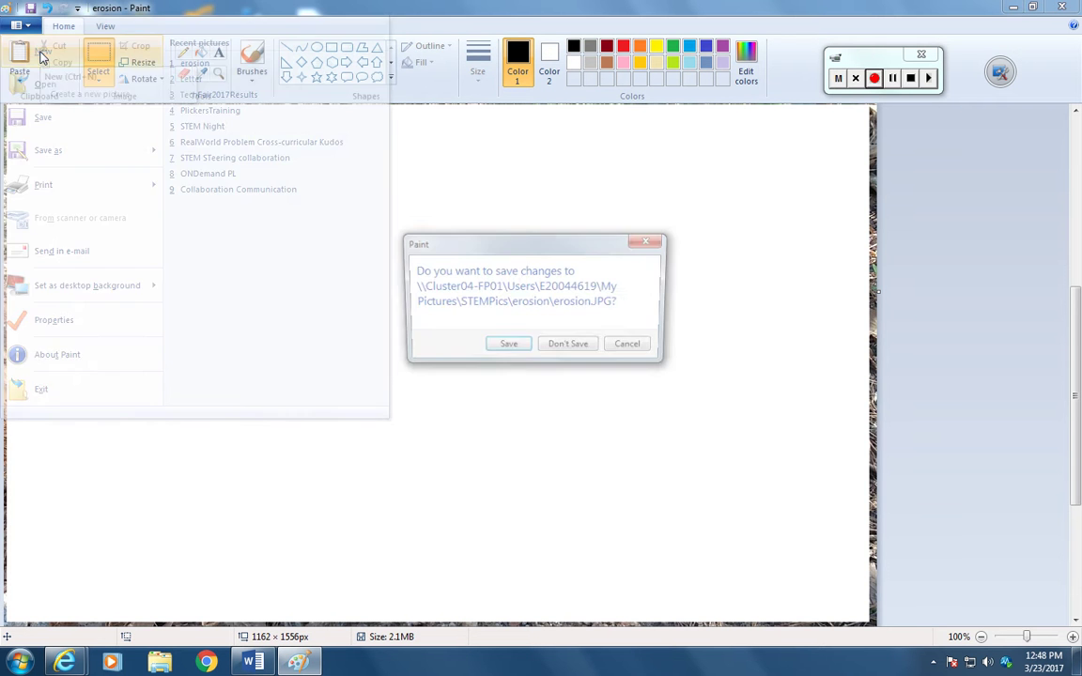
pyautogui.click(568, 349)
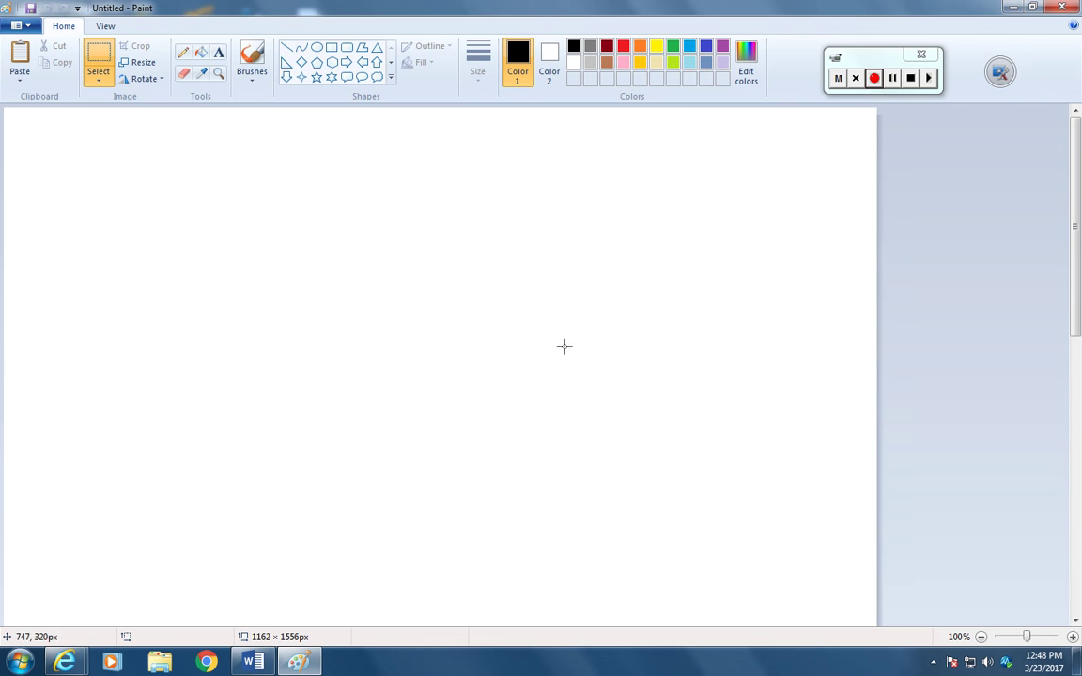
pyautogui.click(19, 54)
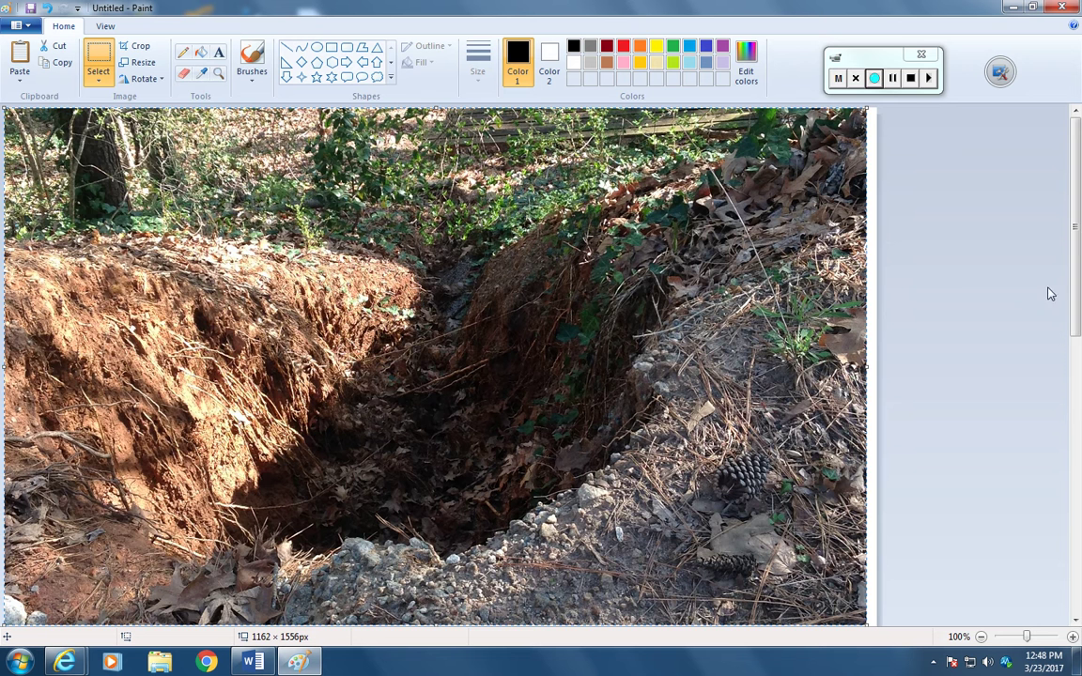
# - Deselect the paste and drag the canvas bottom and right edges in to 1149 × 691 px
pyautogui.moveTo(1076, 259); pyautogui.dragTo(1080, 535)
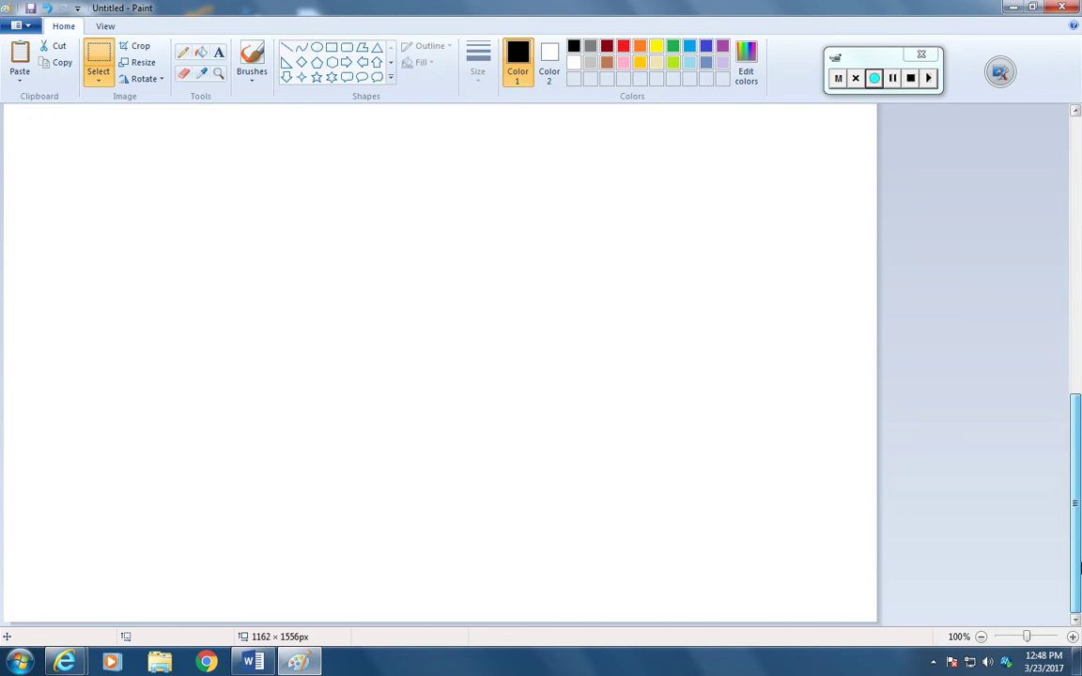
pyautogui.click(478, 517)
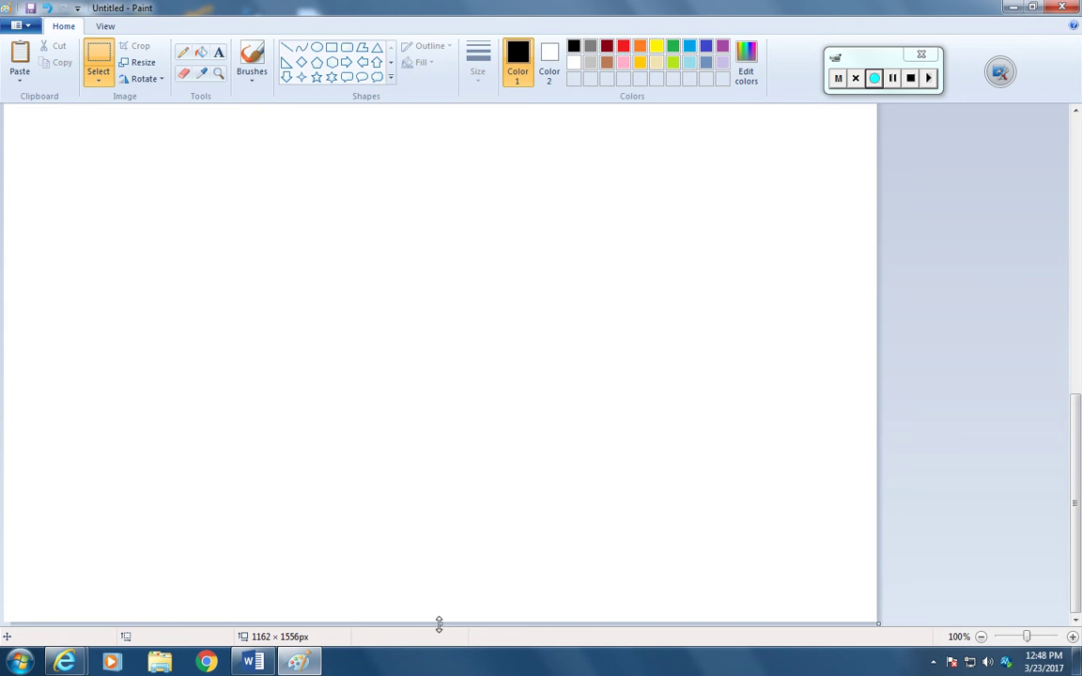
pyautogui.moveTo(439, 624); pyautogui.dragTo(450, 143)
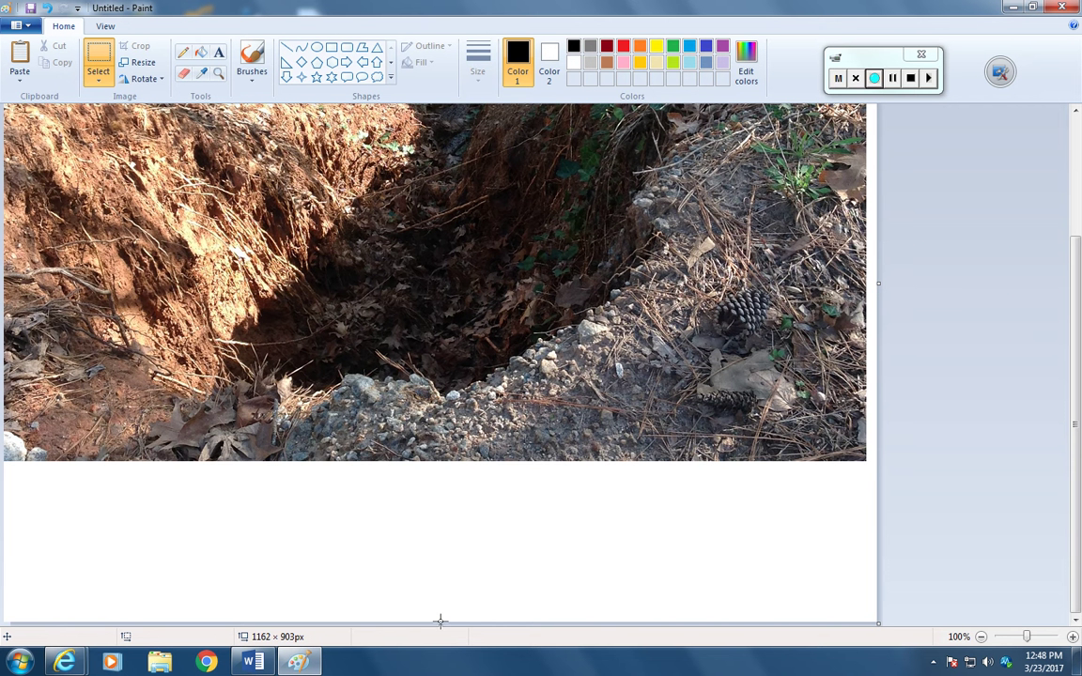
pyautogui.moveTo(439, 624); pyautogui.dragTo(447, 461)
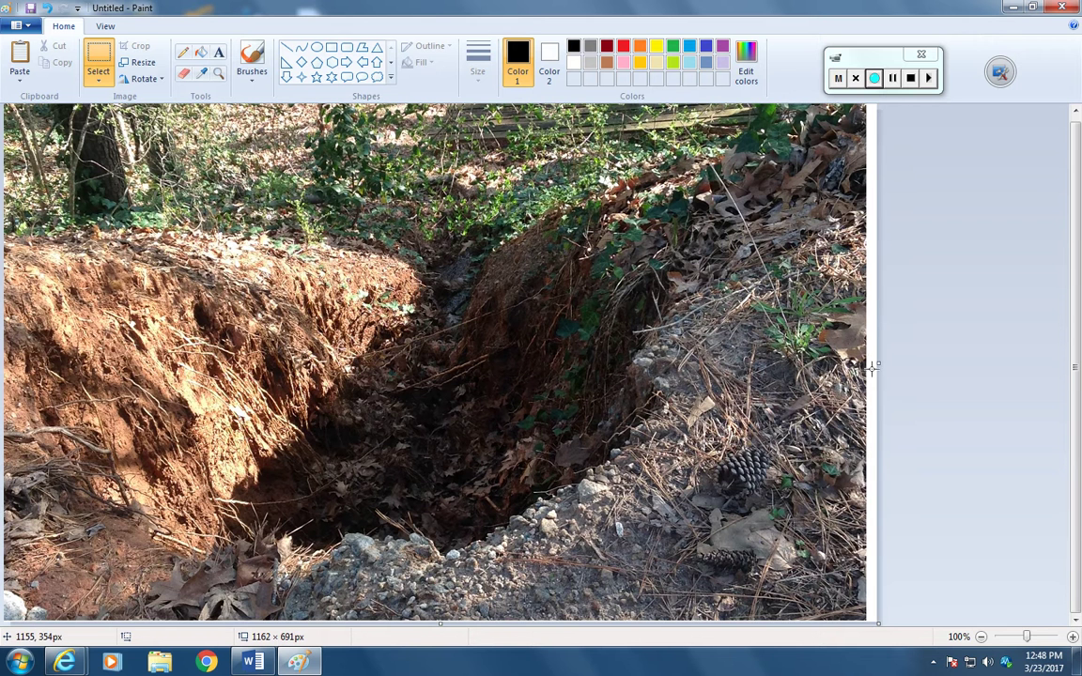
pyautogui.moveTo(879, 362); pyautogui.dragTo(873, 361)
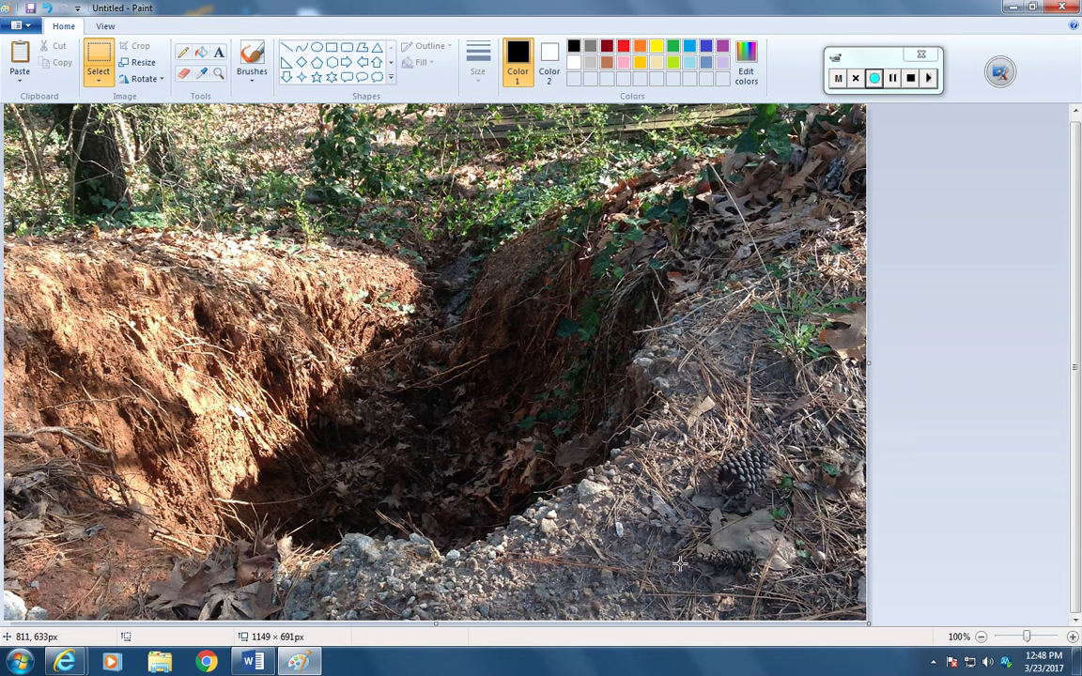
# - Turn on Gridlines and Rulers from the View tab, then go back to Home
pyautogui.click(105, 26)
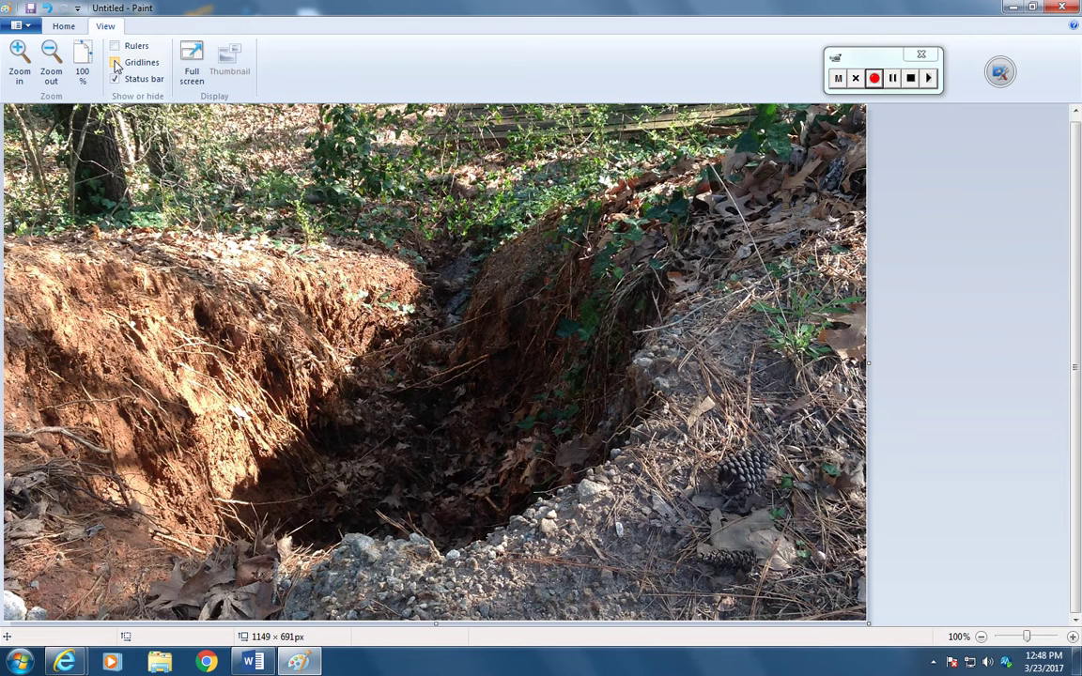
pyautogui.click(116, 64)
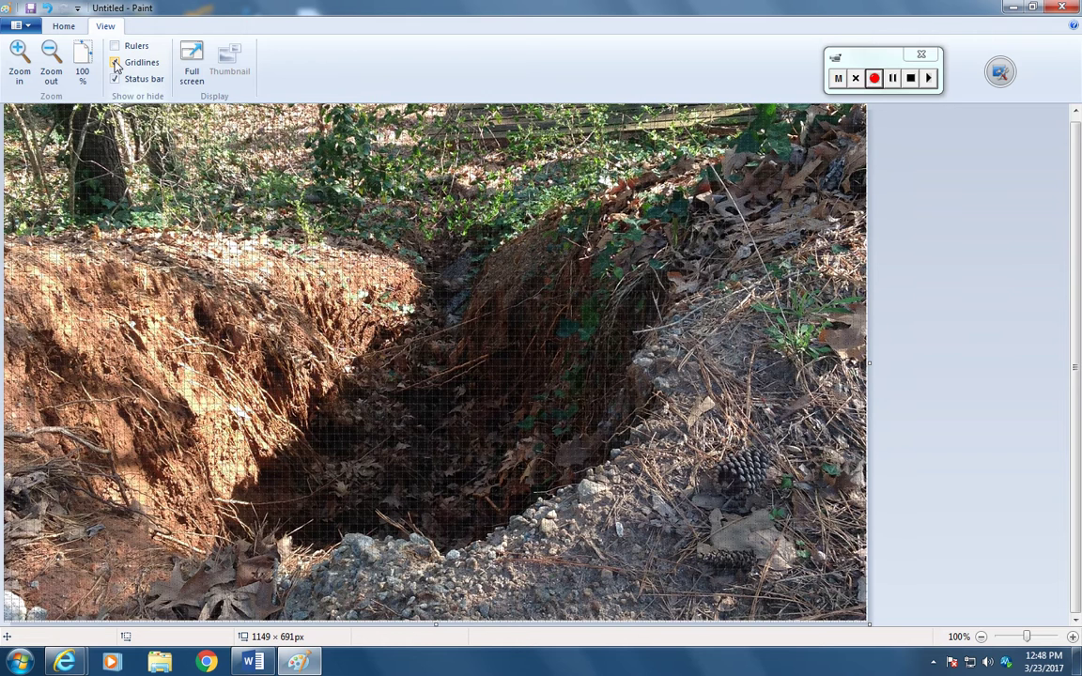
pyautogui.click(114, 47)
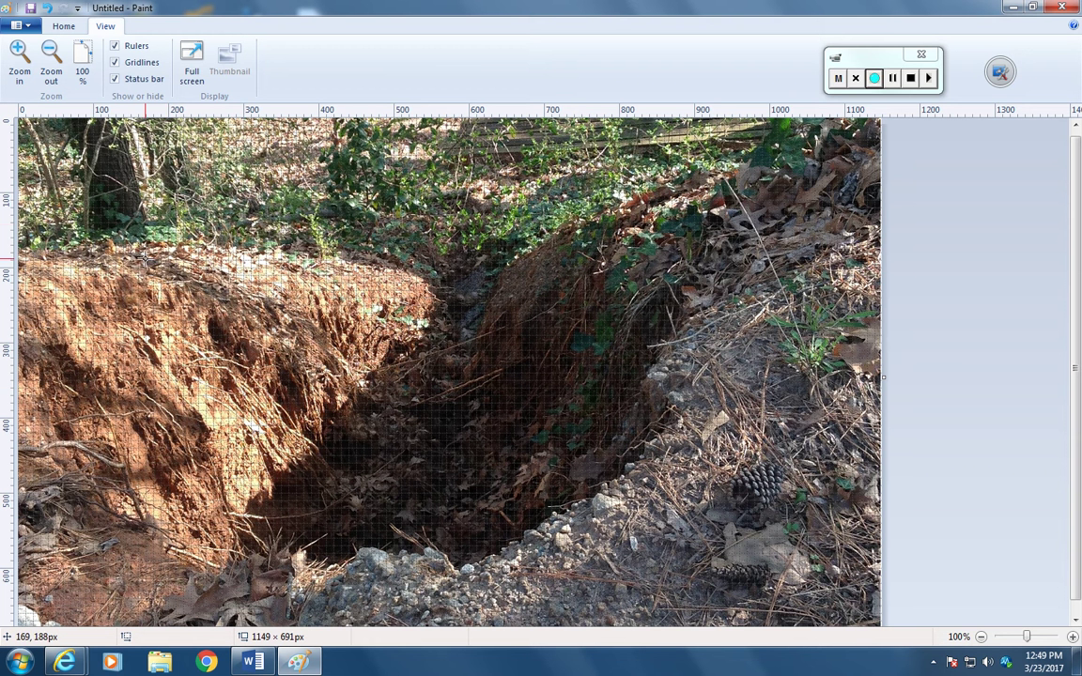
pyautogui.click(60, 27)
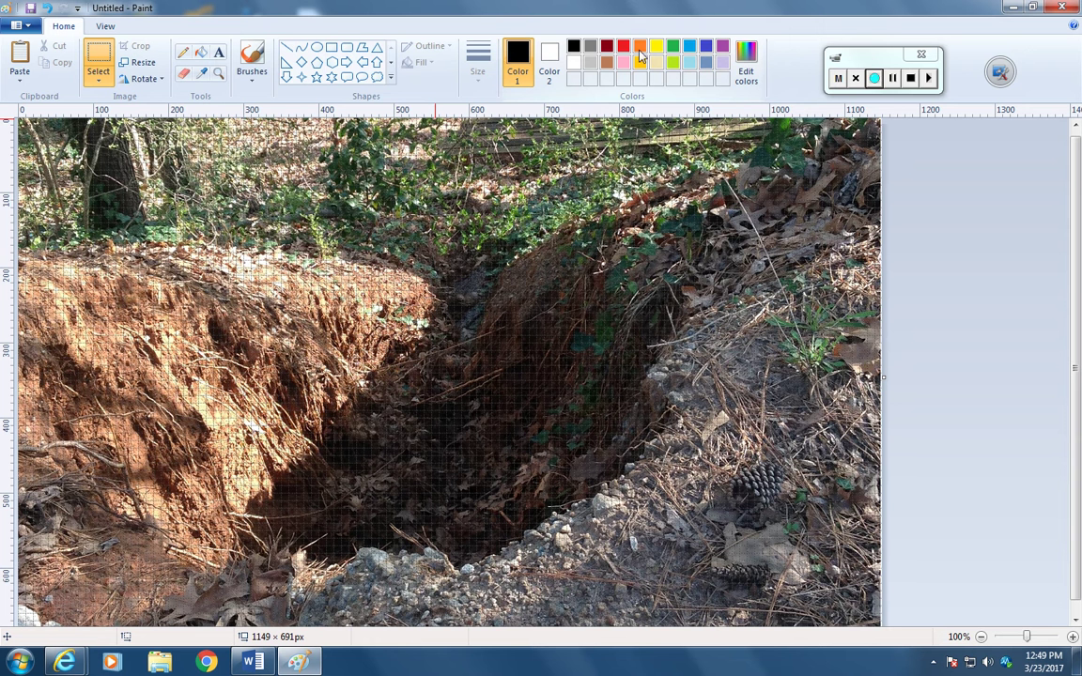
# - Draw a thin red 853 × 46 px rectangle outline across the gully's upper rim
pyautogui.click(622, 47)
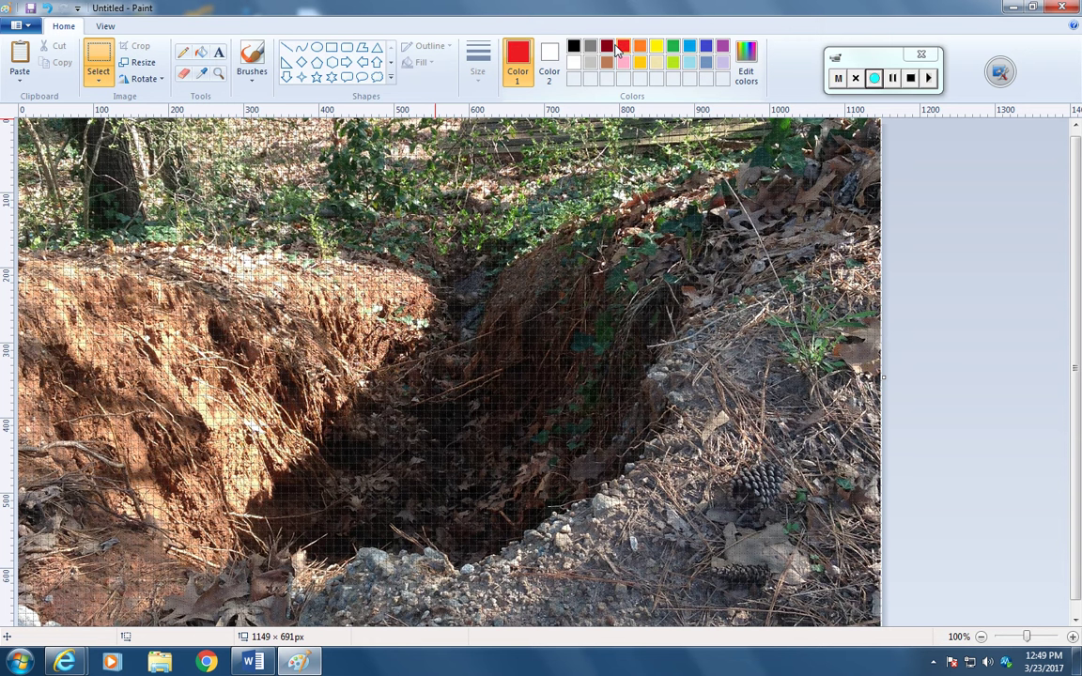
pyautogui.click(331, 51)
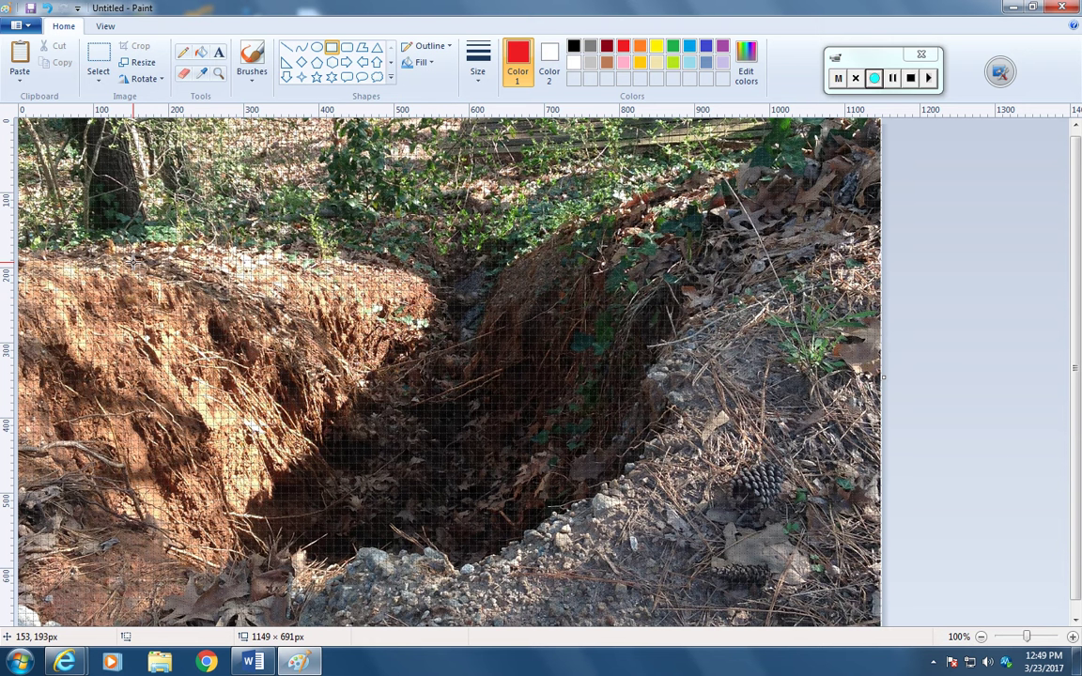
pyautogui.moveTo(133, 263); pyautogui.dragTo(773, 295)
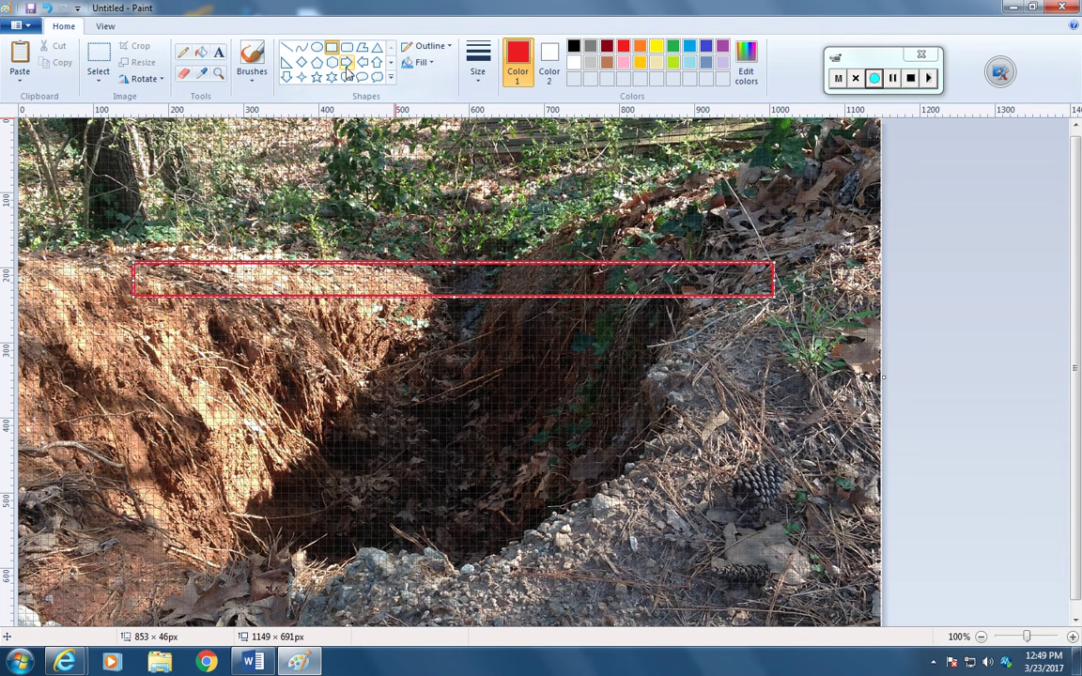
# - Draw a 61 × 89 px green up arrow below the rectangle with a solid red fill
pyautogui.click(376, 62)
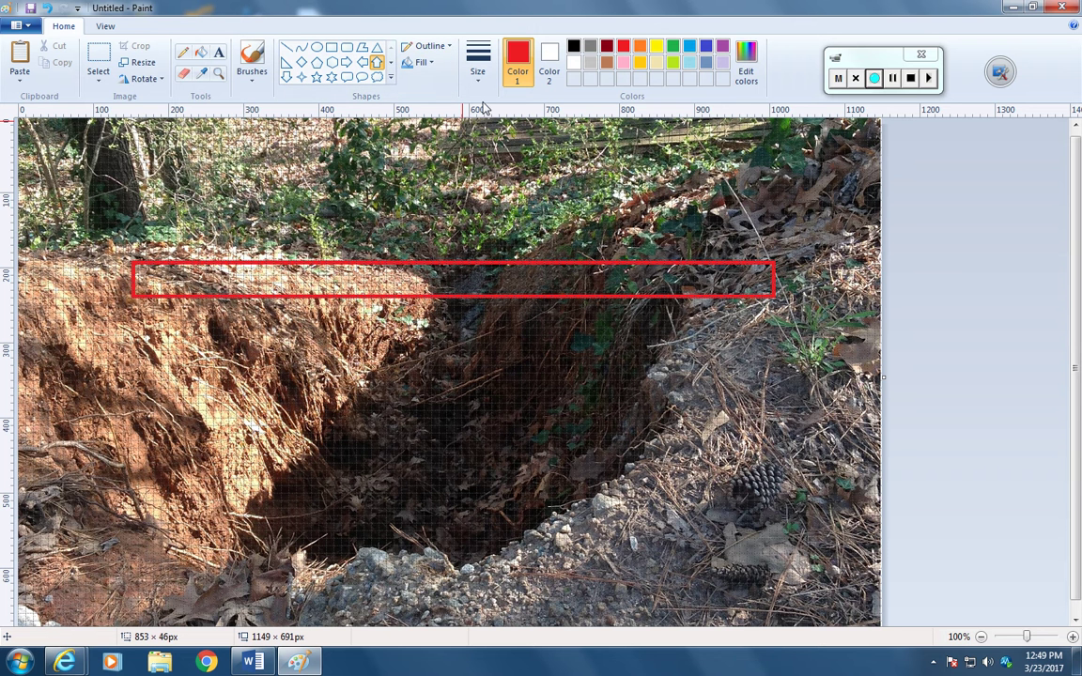
pyautogui.click(671, 47)
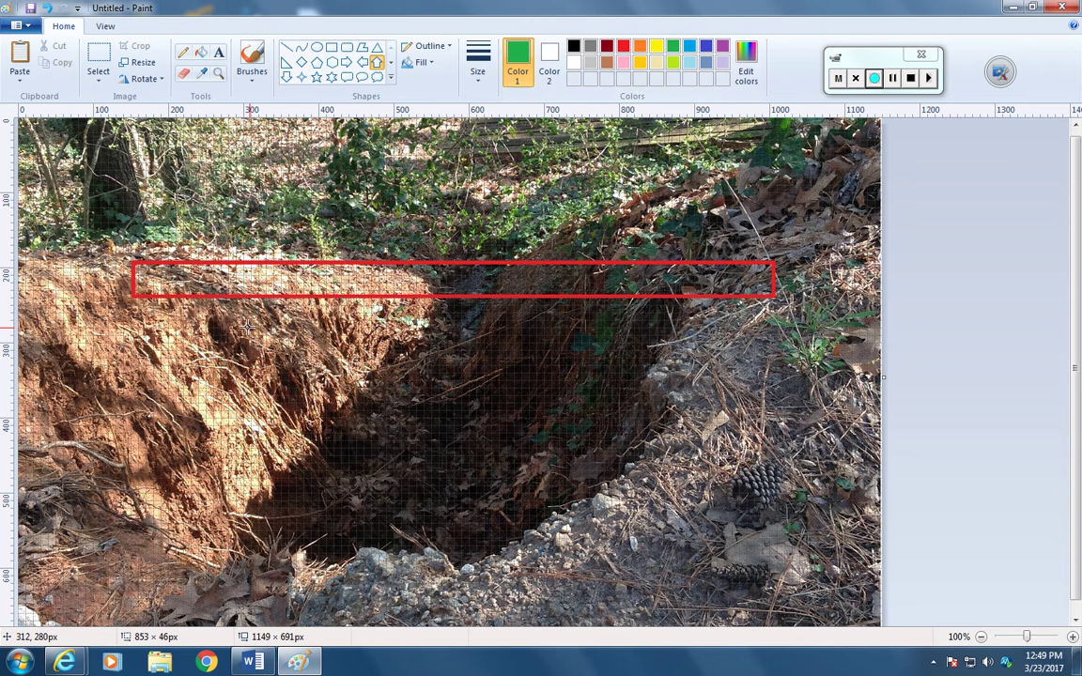
pyautogui.moveTo(236, 308); pyautogui.dragTo(310, 377)
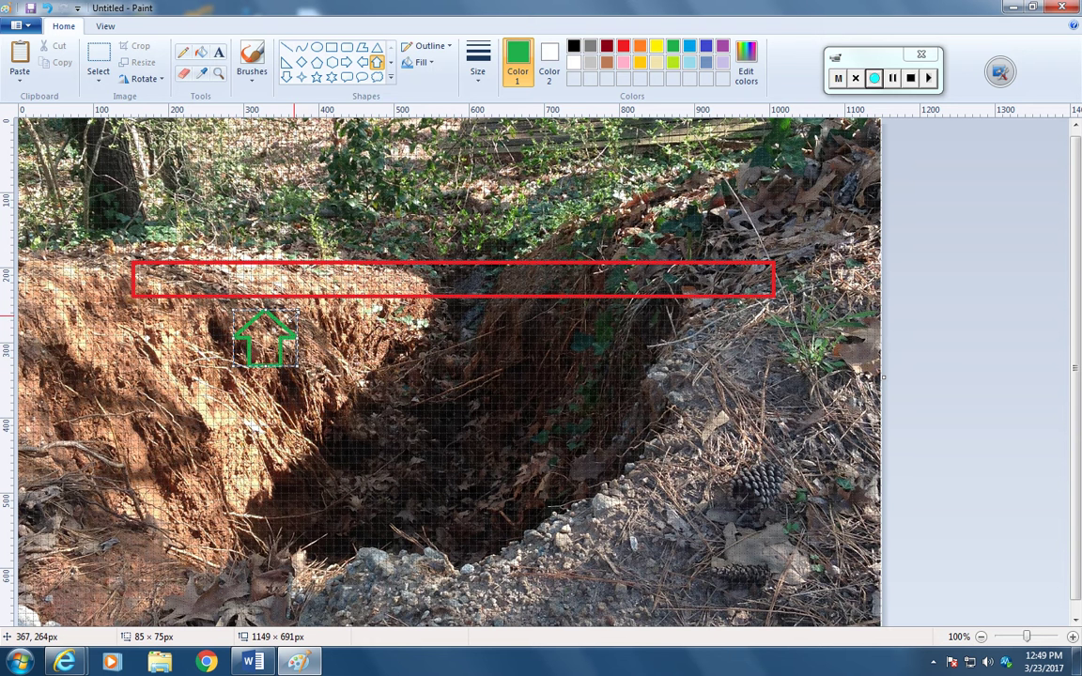
pyautogui.moveTo(296, 312)
pyautogui.mouseDown()
pyautogui.moveTo(381, 174)
pyautogui.moveTo(336, 271)
pyautogui.moveTo(287, 338)
pyautogui.moveTo(269, 310)
pyautogui.moveTo(279, 301)
pyautogui.mouseUp()
pyautogui.click(418, 62)
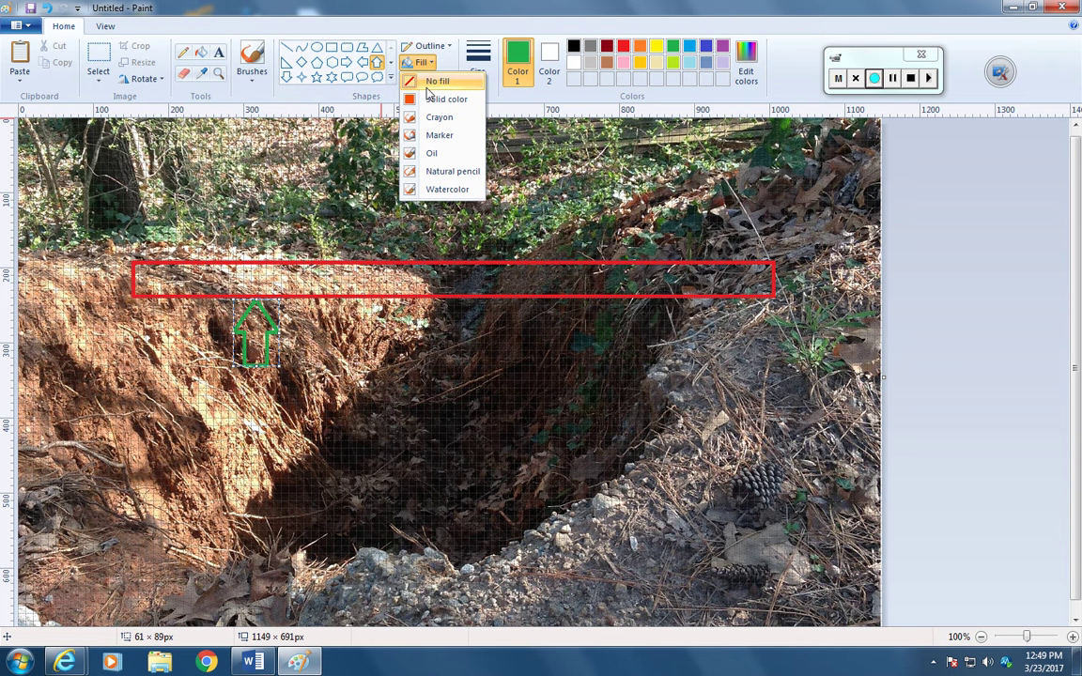
pyautogui.click(410, 101)
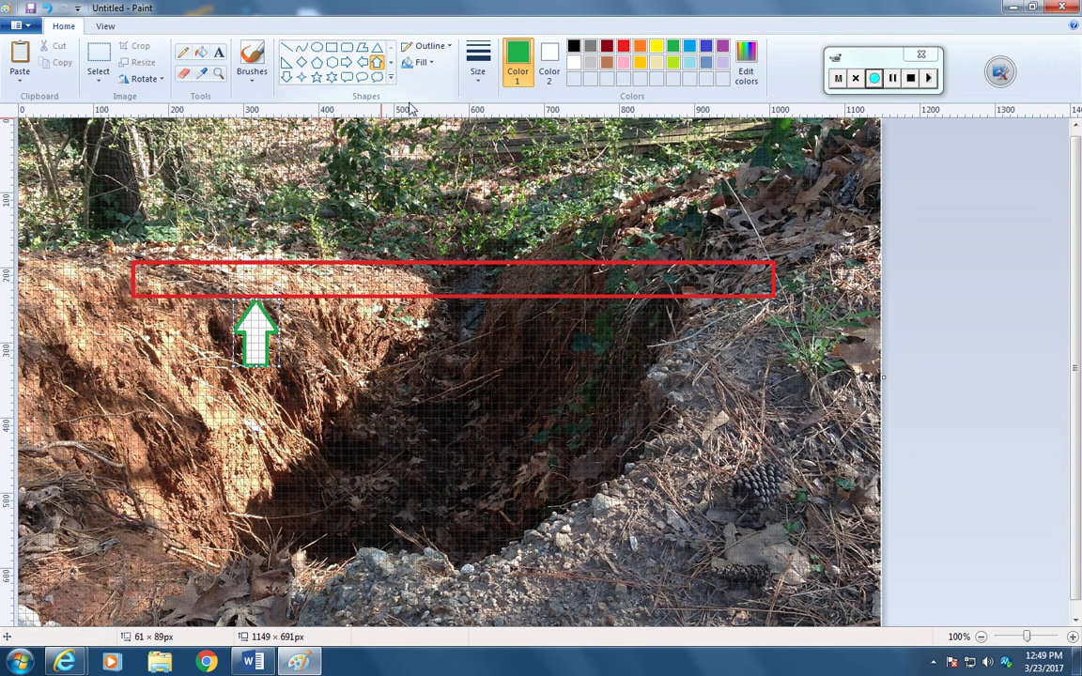
pyautogui.click(549, 58)
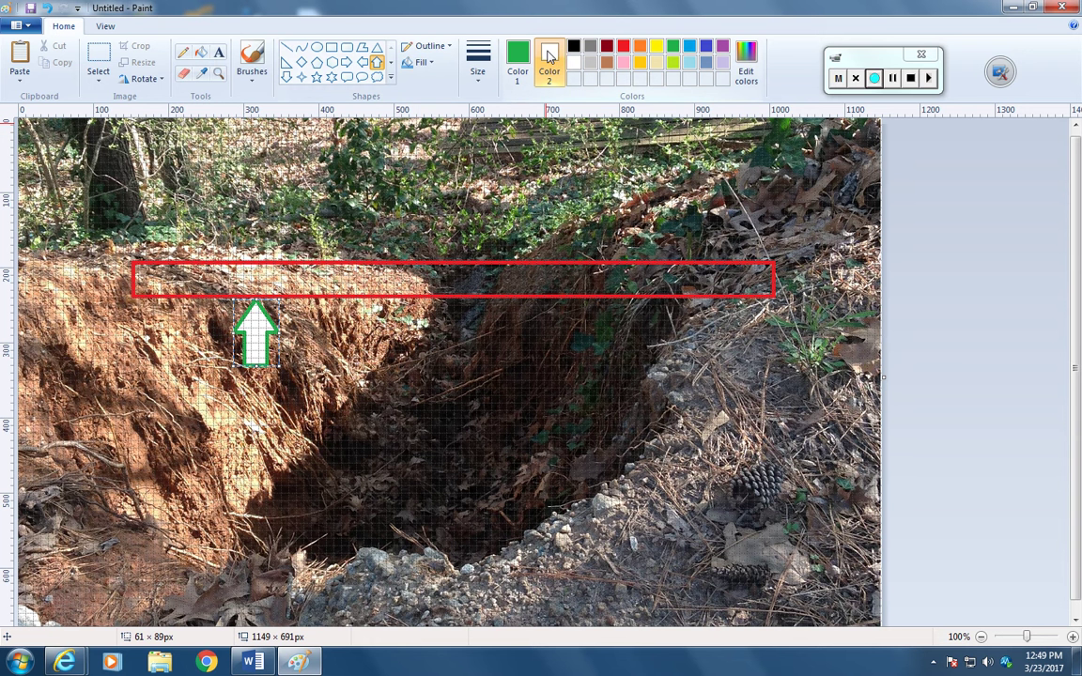
pyautogui.click(623, 45)
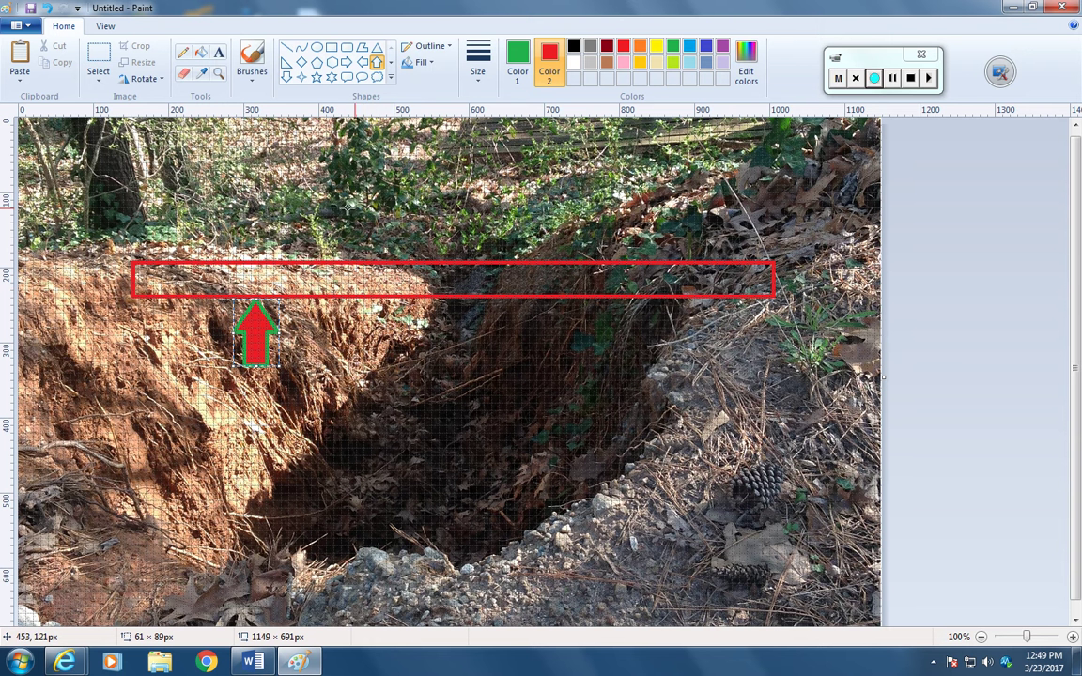
pyautogui.click(20, 26)
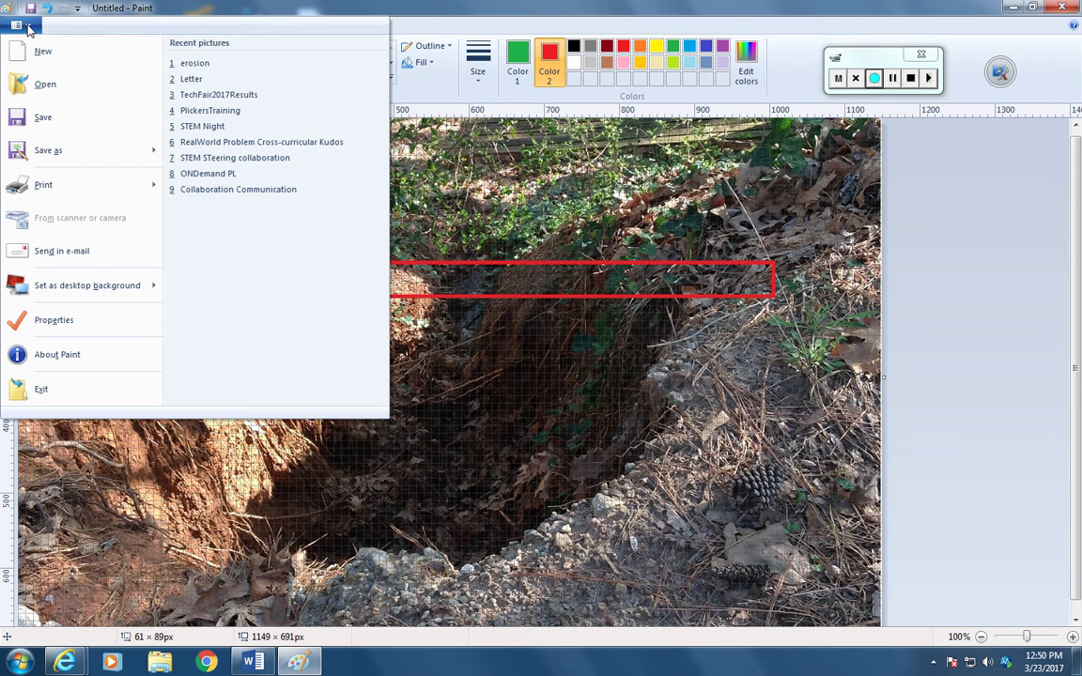
pyautogui.moveTo(49, 152)
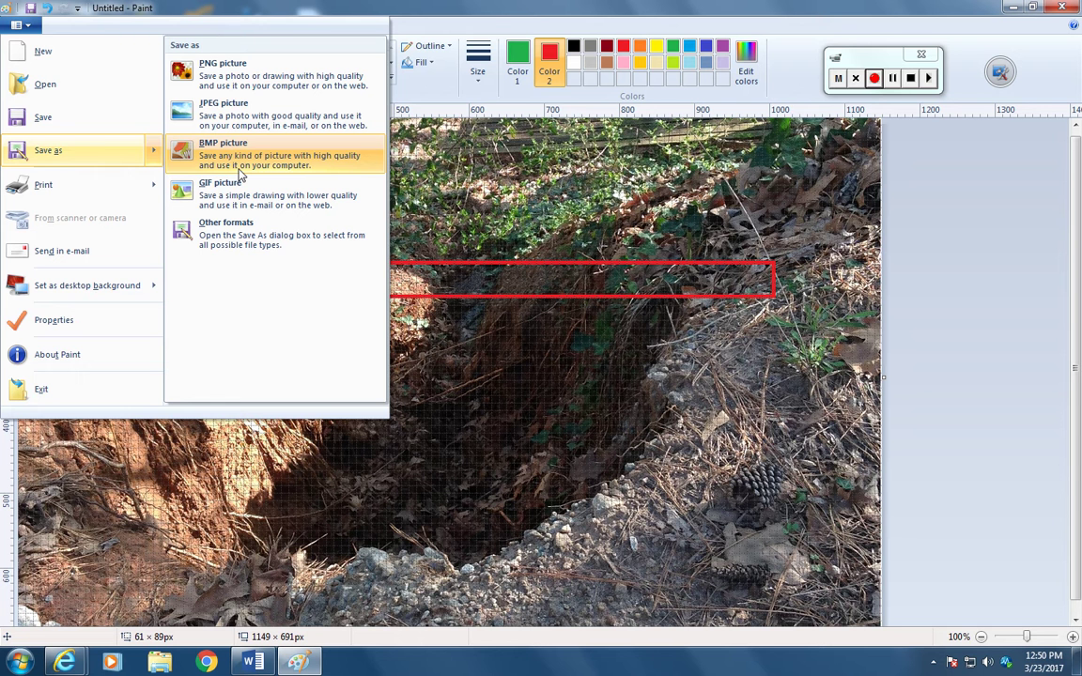
pyautogui.click(384, 204)
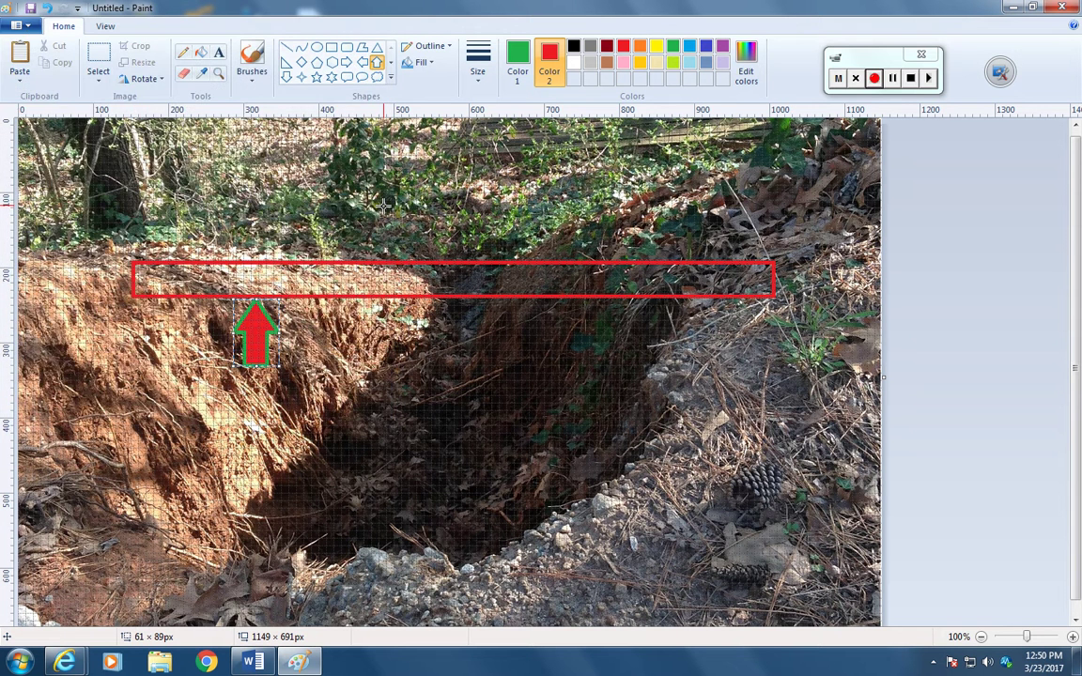